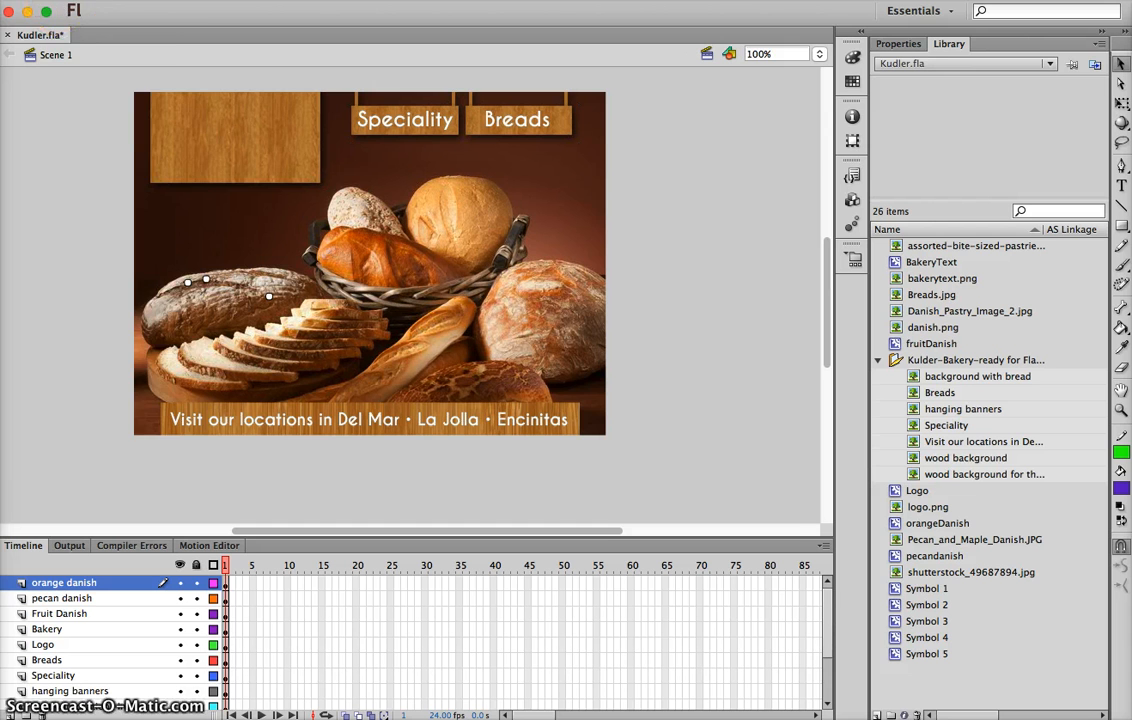
Import replaybutton.png and replay-rollover.png into the library and preview both images
{"action": "left_click", "coordinate": [55, 8]}
{"action": "mouse_move", "coordinate": [62, 222]}
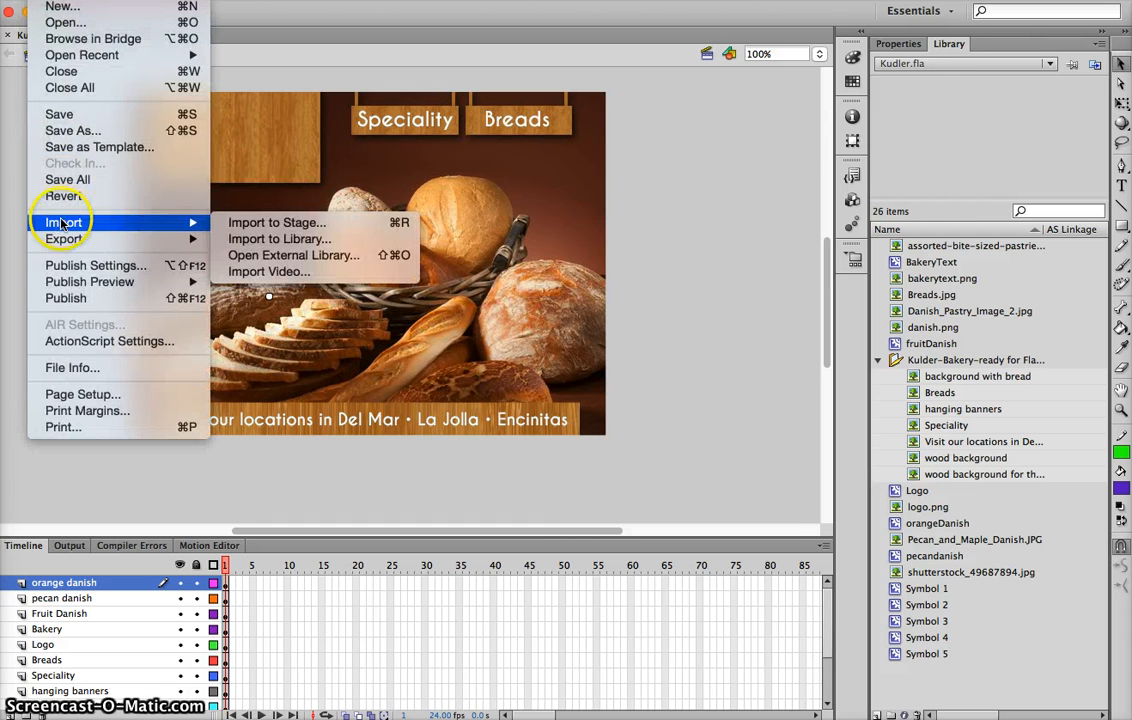
{"action": "left_click", "coordinate": [245, 239]}
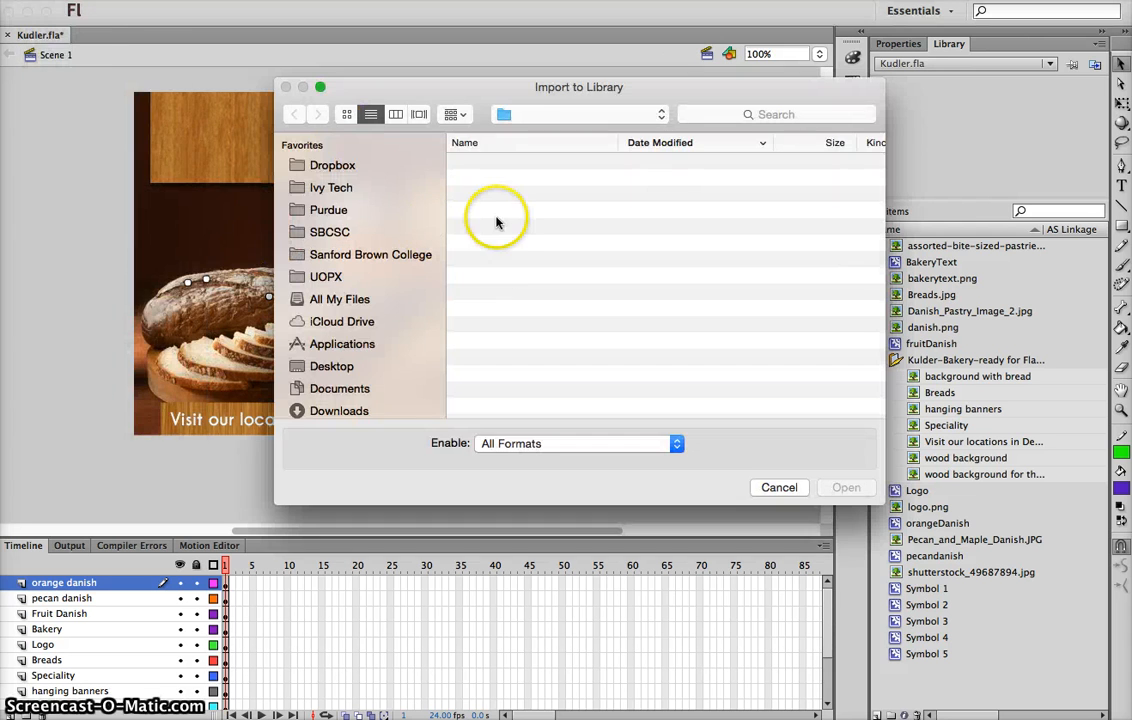
{"action": "left_click", "coordinate": [535, 178]}
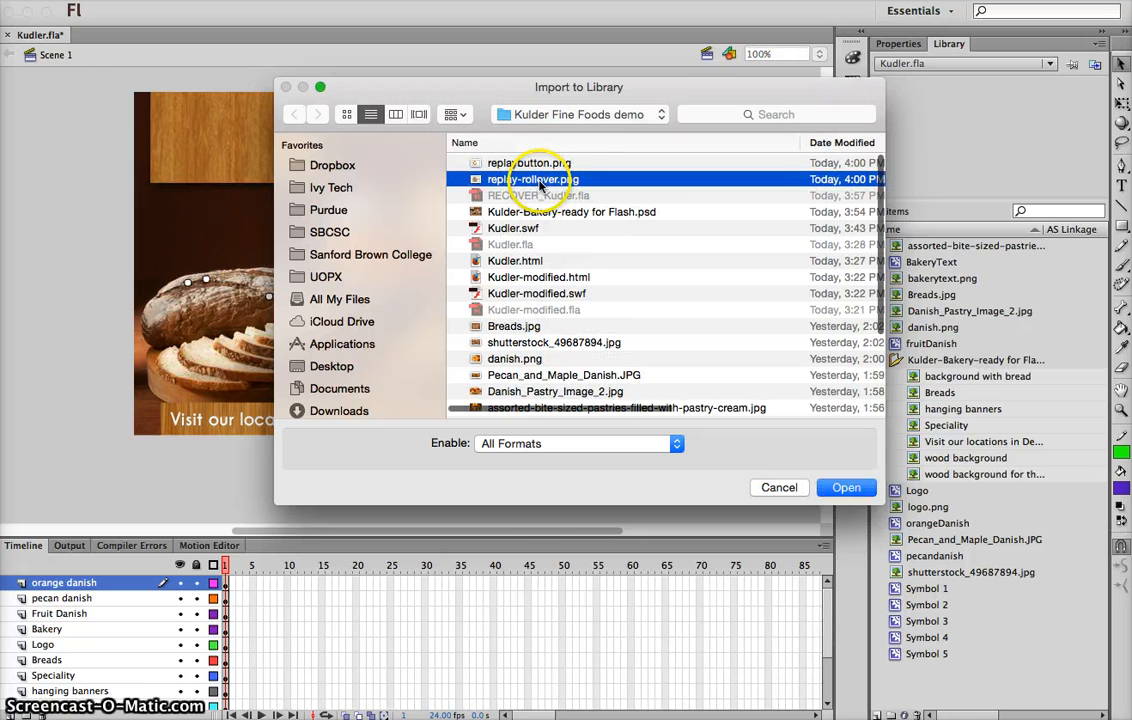
{"action": "left_click", "coordinate": [482, 162], "text": "shift"}
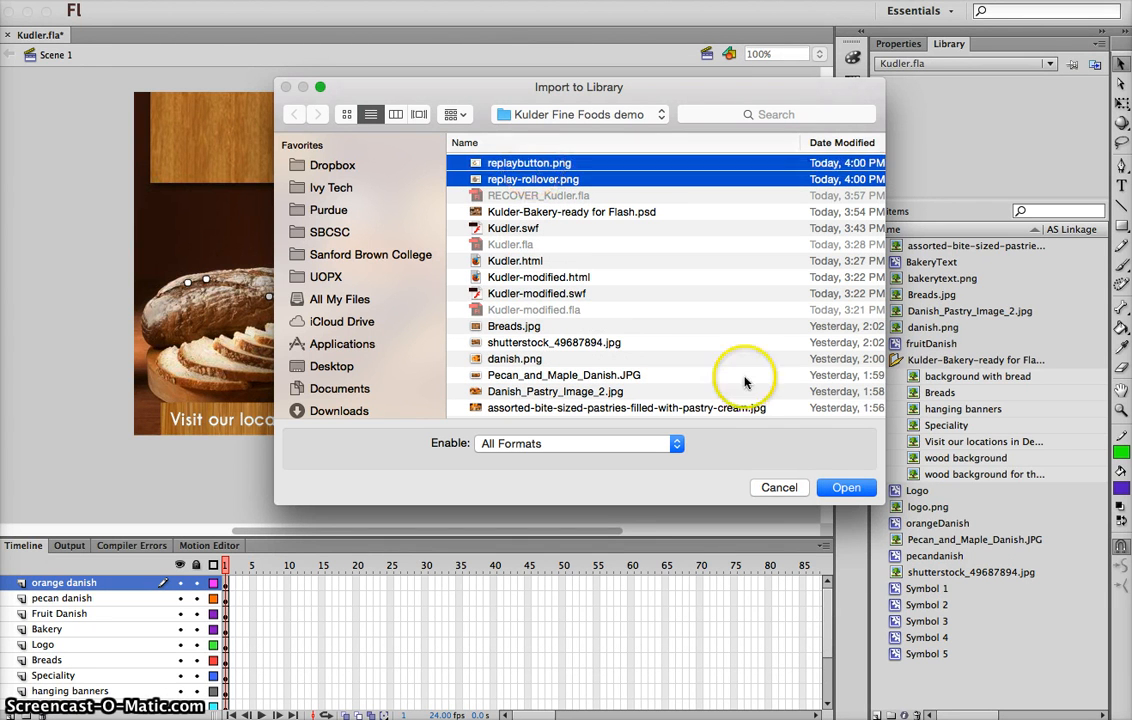
{"action": "left_click", "coordinate": [845, 488]}
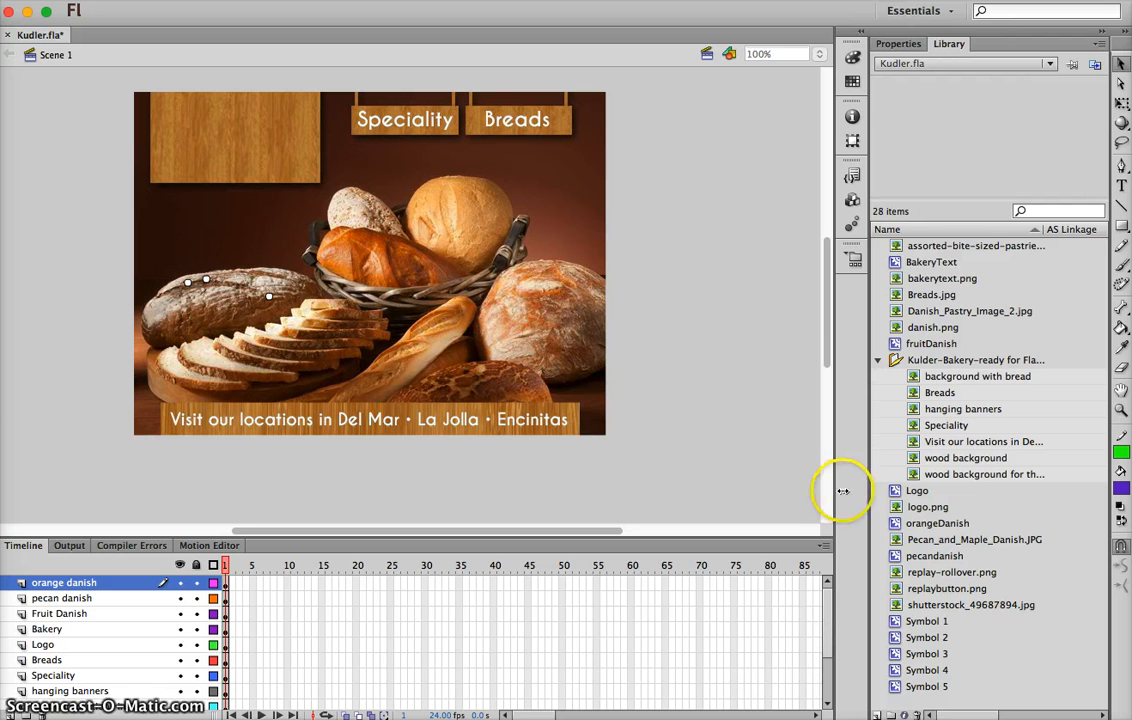
{"action": "left_click", "coordinate": [946, 575]}
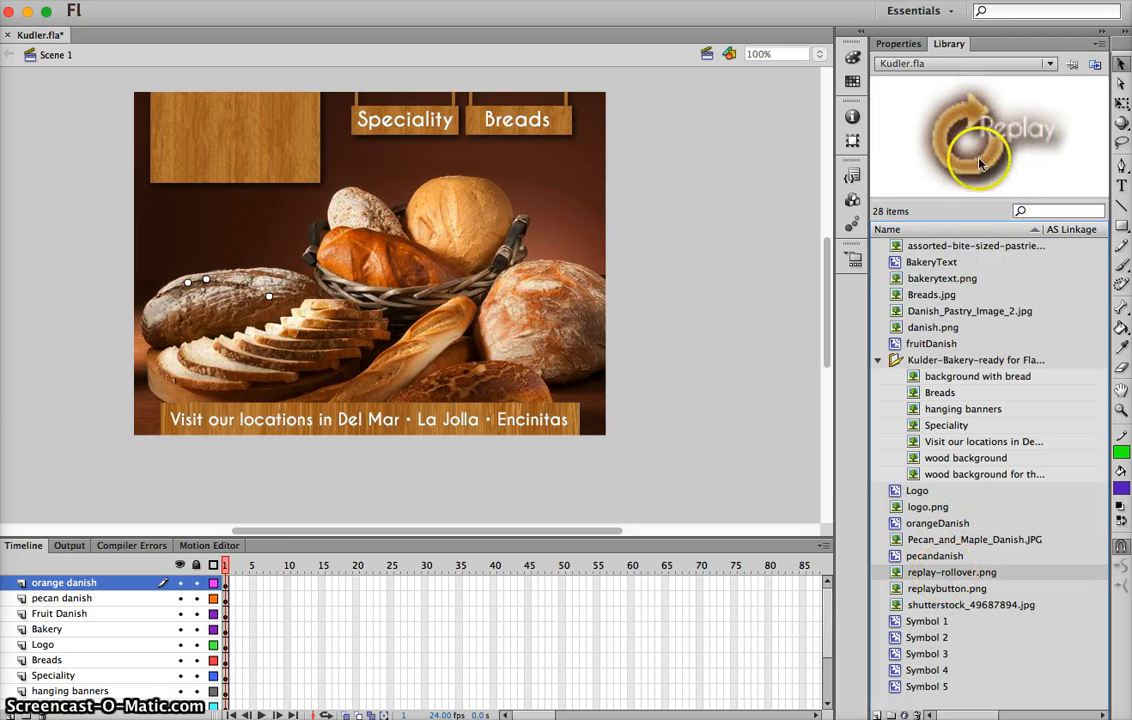
{"action": "left_click", "coordinate": [959, 589]}
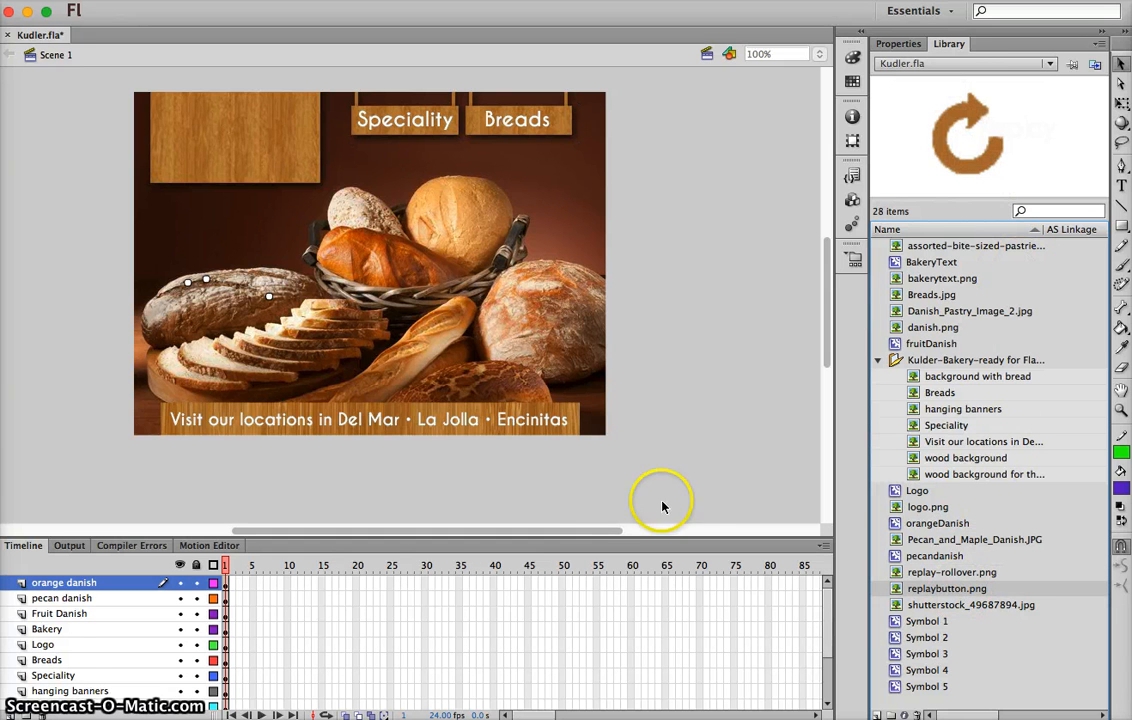
Add a new layer above orange danish and name it "replay button"
{"action": "left_click", "coordinate": [12, 713]}
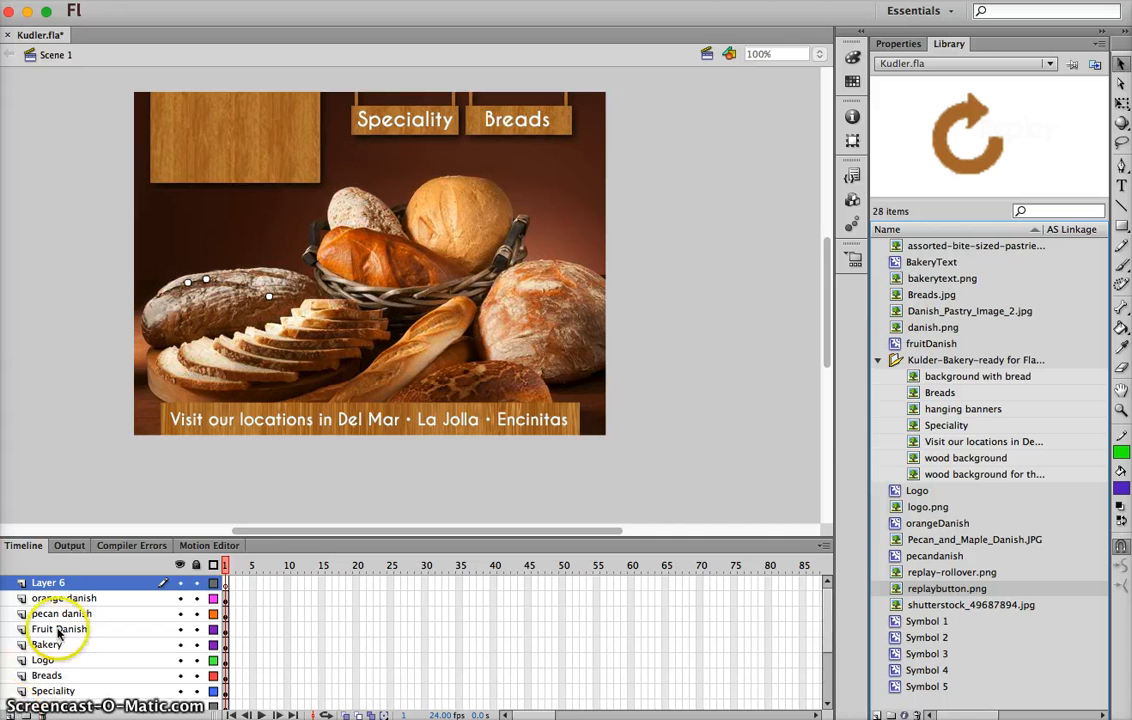
{"action": "double_click", "coordinate": [48, 584]}
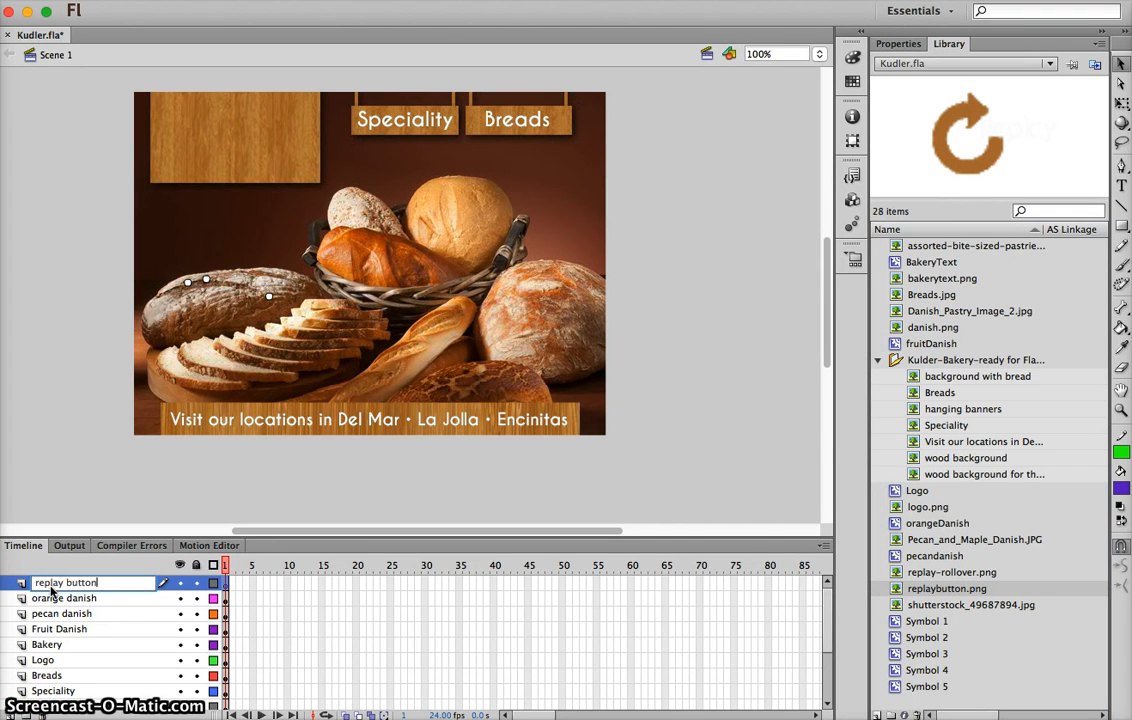
{"action": "key", "text": "Return"}
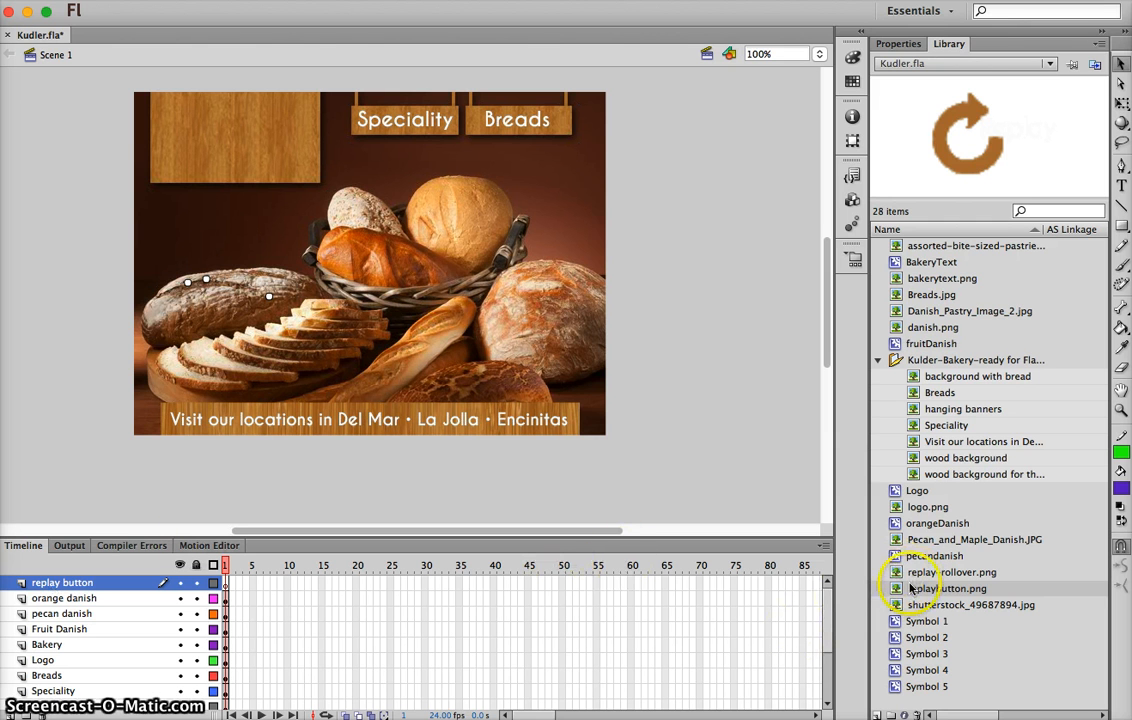
Place replaybutton.png on the stage just below the Breads sign and nudge it toward the stage's right edge
{"action": "left_click_drag", "start_coordinate": [910, 590], "coordinate": [557, 159]}
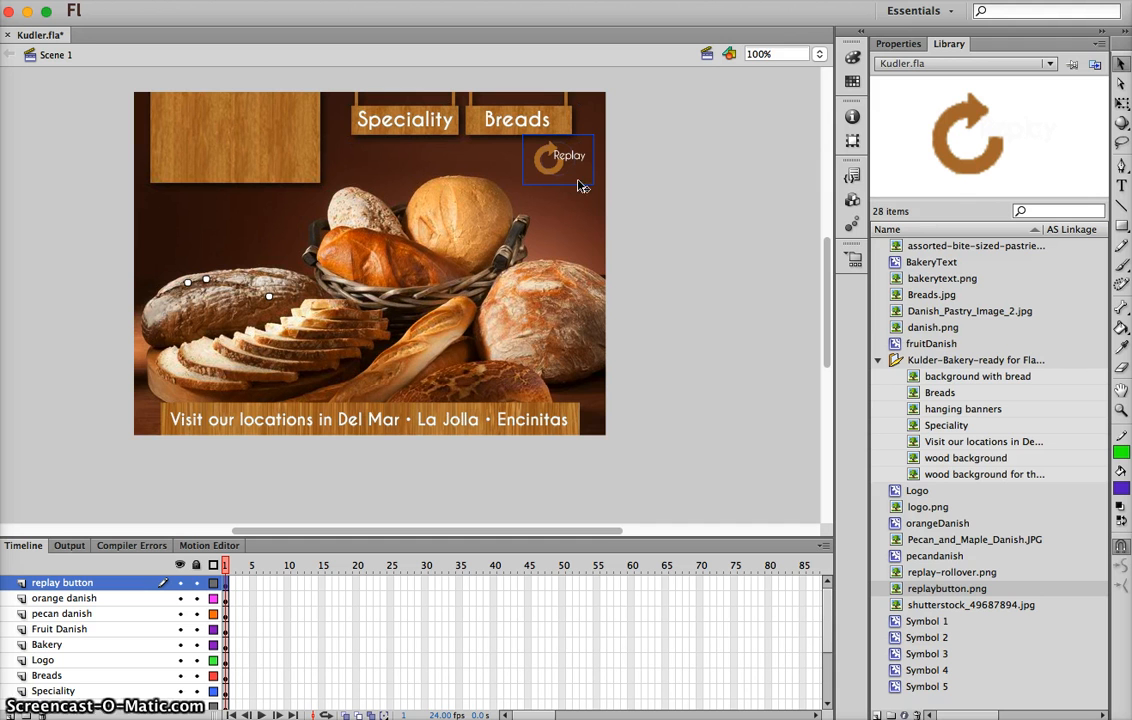
{"action": "key", "text": "Right"}
{"action": "key", "text": "Right"}
{"action": "key", "text": "Right"}
{"action": "key", "text": "Right"}
{"action": "key", "text": "Right"}
{"action": "key", "text": "Right"}
{"action": "key", "text": "Right"}
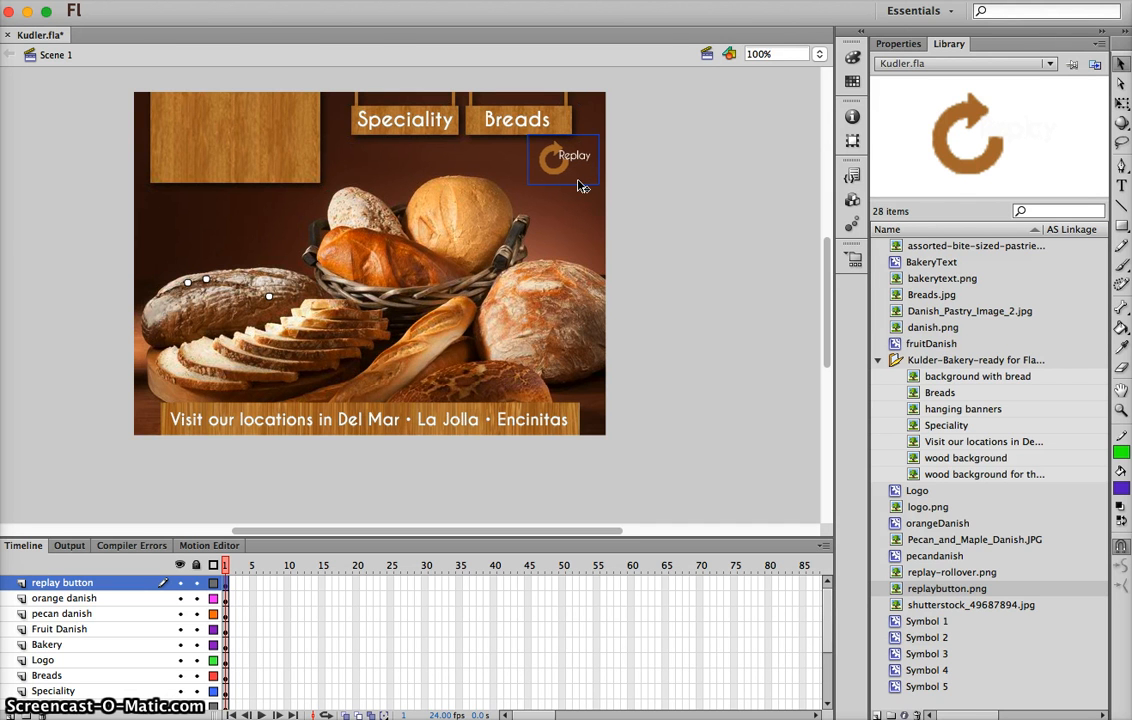
{"action": "left_click", "coordinate": [574, 180]}
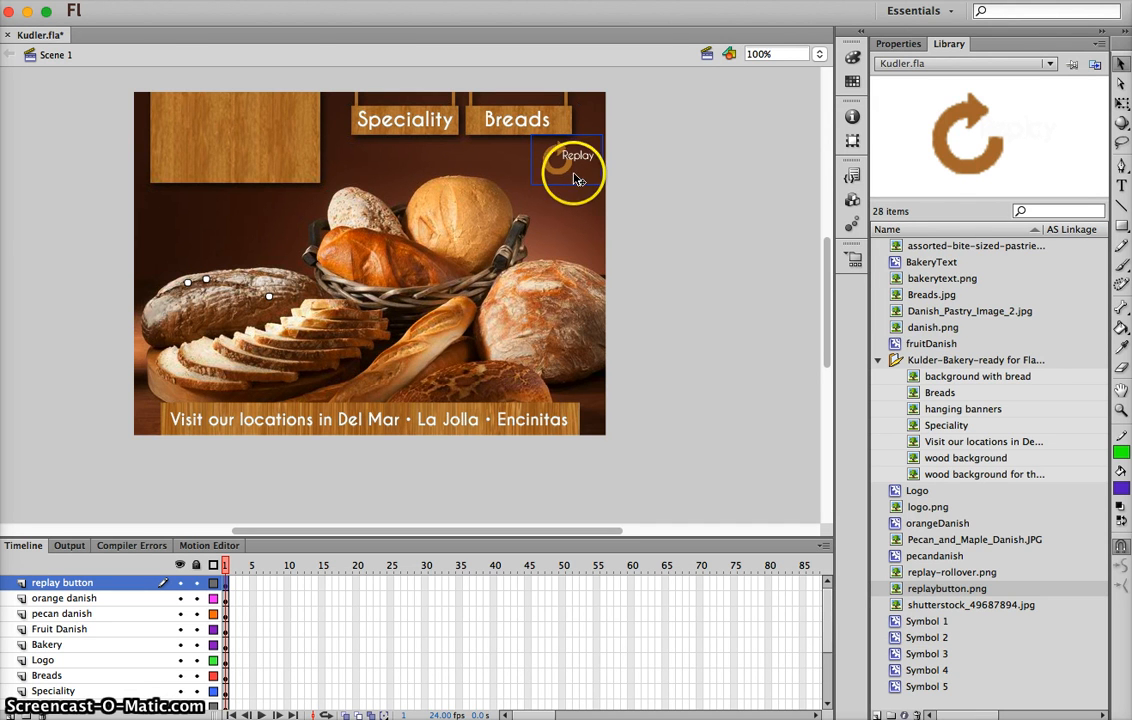
Convert the placed replay image to a Button symbol named replayBTN
{"action": "right_click", "coordinate": [566, 158]}
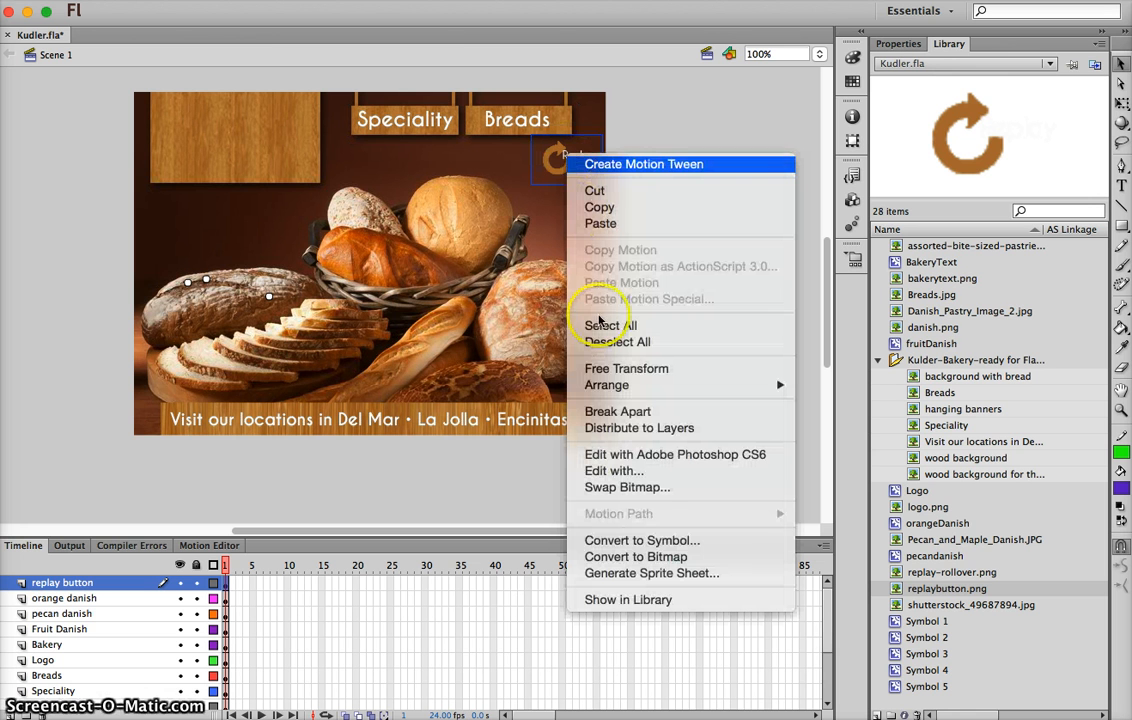
{"action": "left_click", "coordinate": [638, 545]}
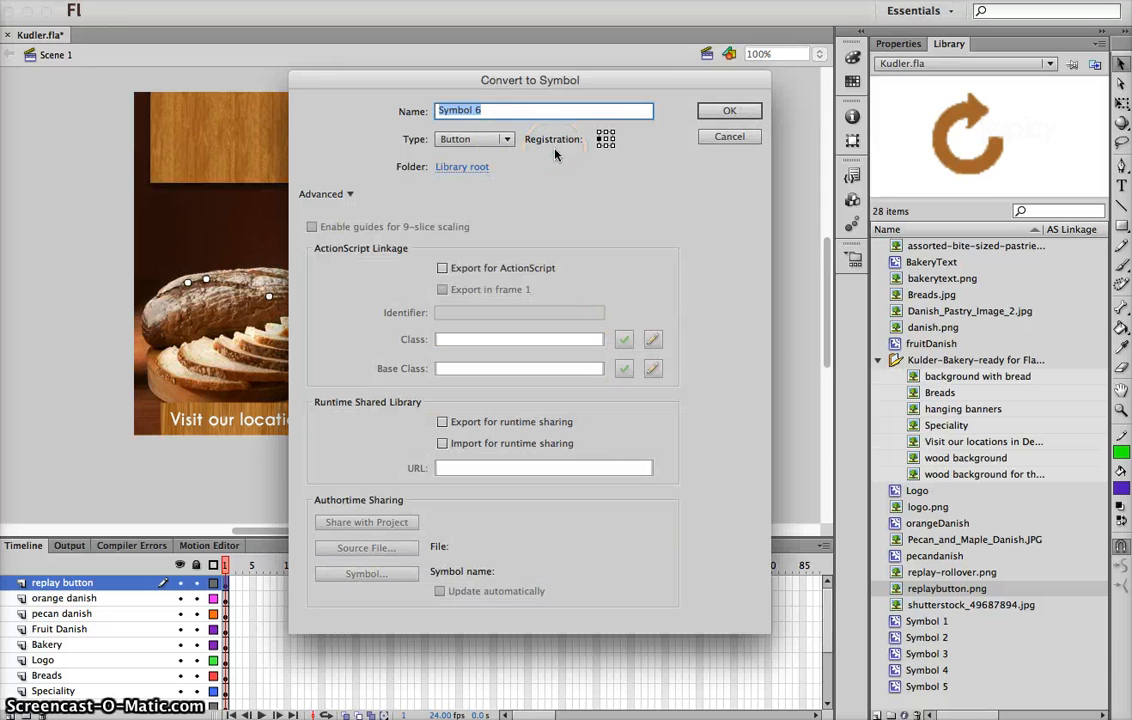
{"action": "type", "text": "replay"}
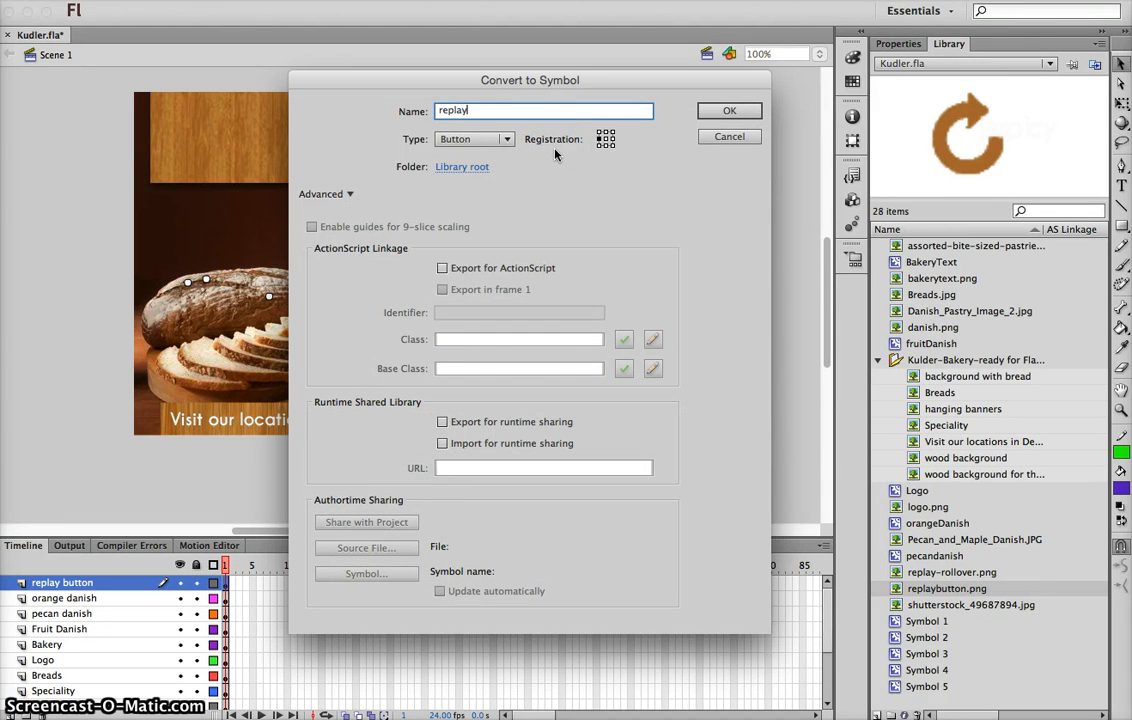
{"action": "type", "text": "BTN"}
{"action": "key", "text": "Return"}
{"action": "left_click", "coordinate": [561, 77]}
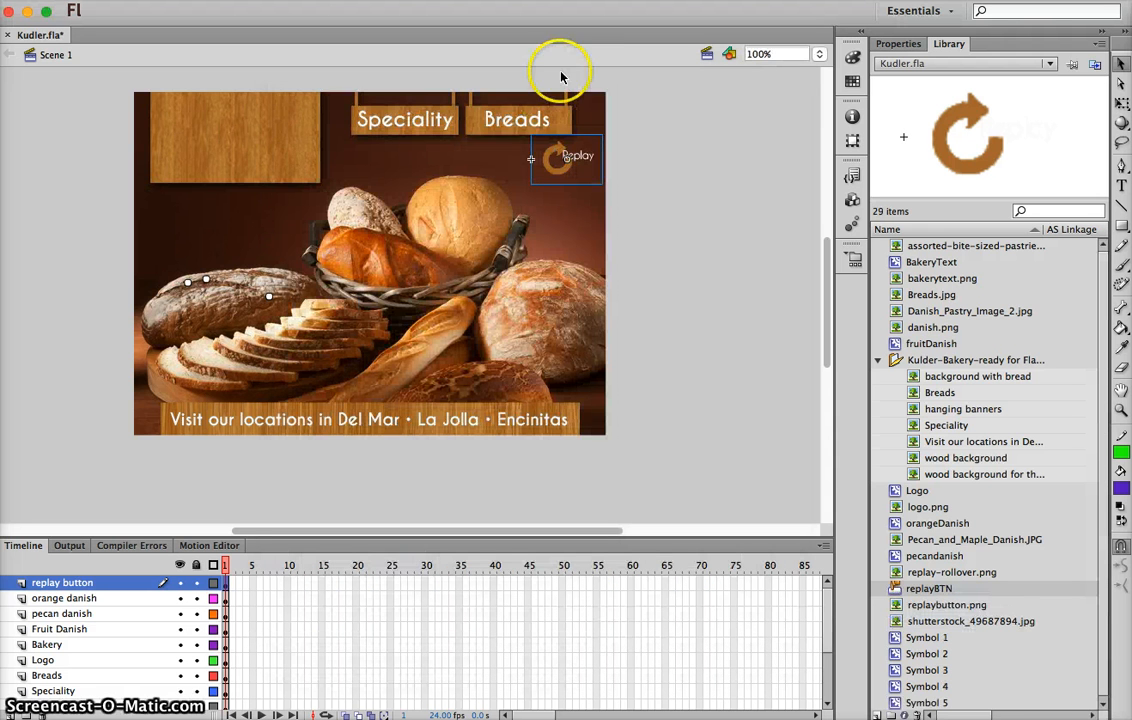
Open the replayBTN symbol for editing in place and insert a blank keyframe in its Over state
{"action": "double_click", "coordinate": [573, 180]}
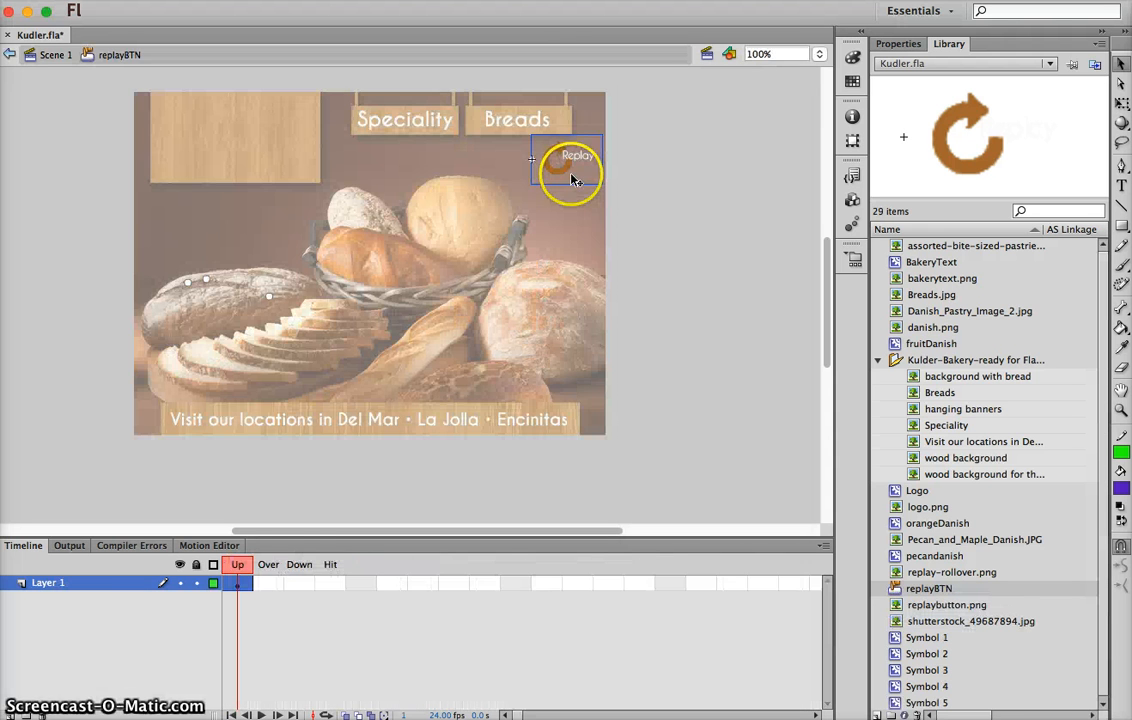
{"action": "left_click", "coordinate": [260, 588]}
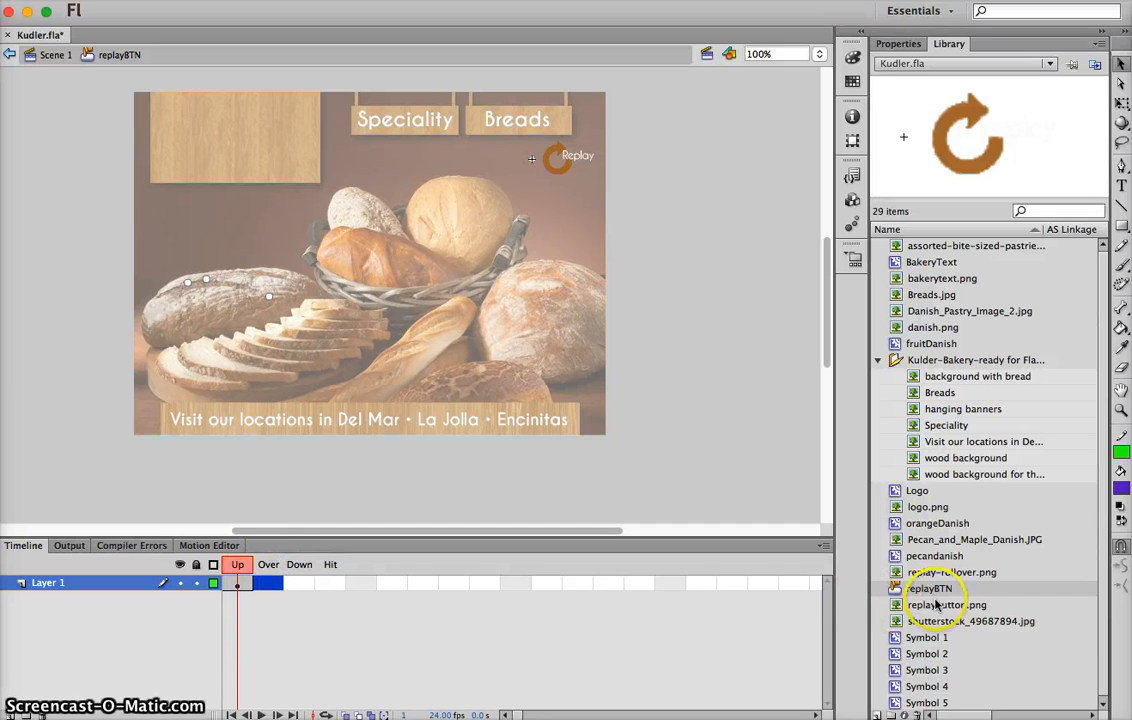
{"action": "left_click", "coordinate": [900, 607]}
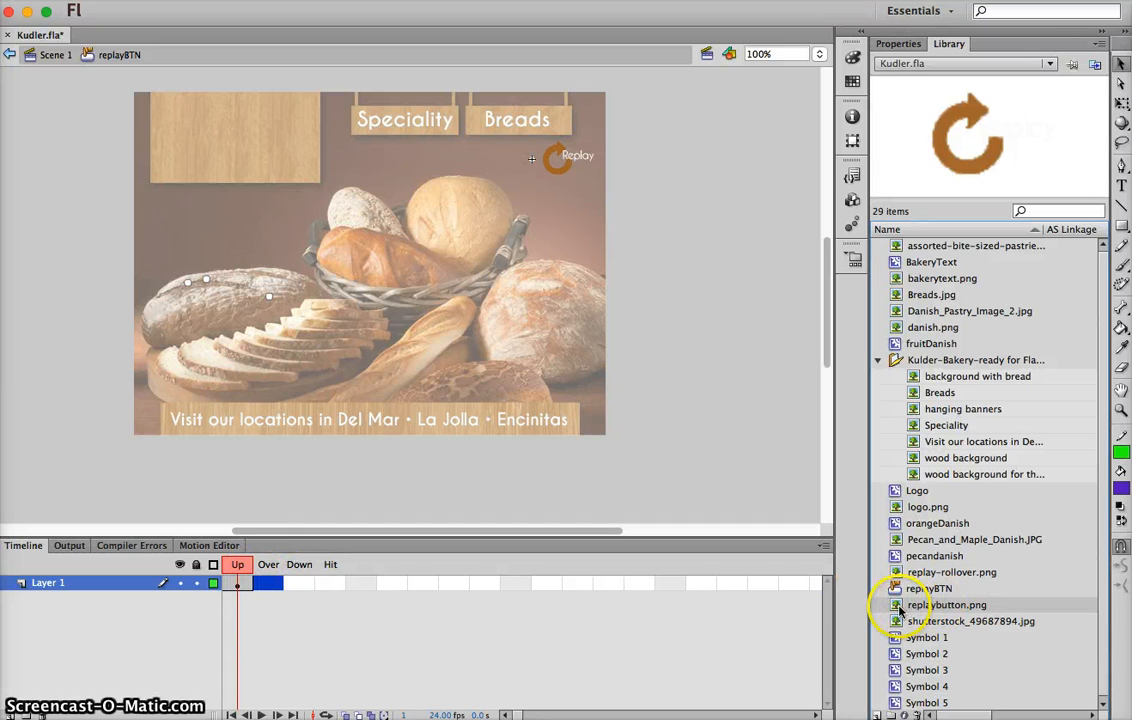
{"action": "left_click", "coordinate": [897, 573]}
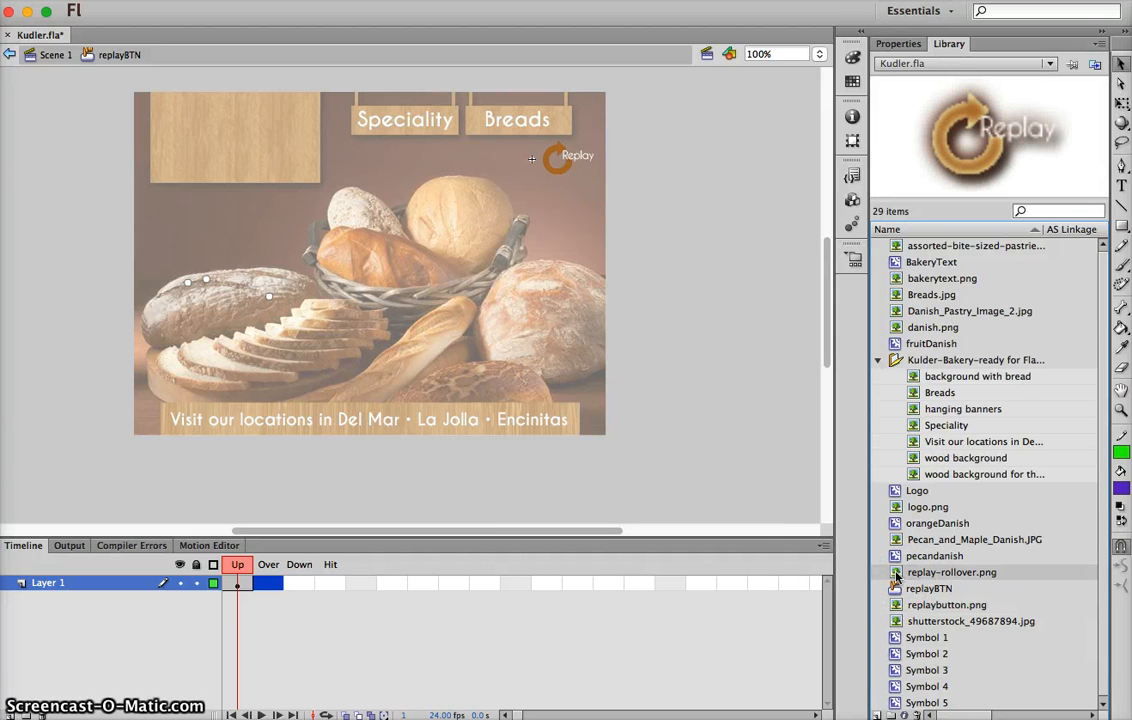
{"action": "right_click", "coordinate": [263, 582]}
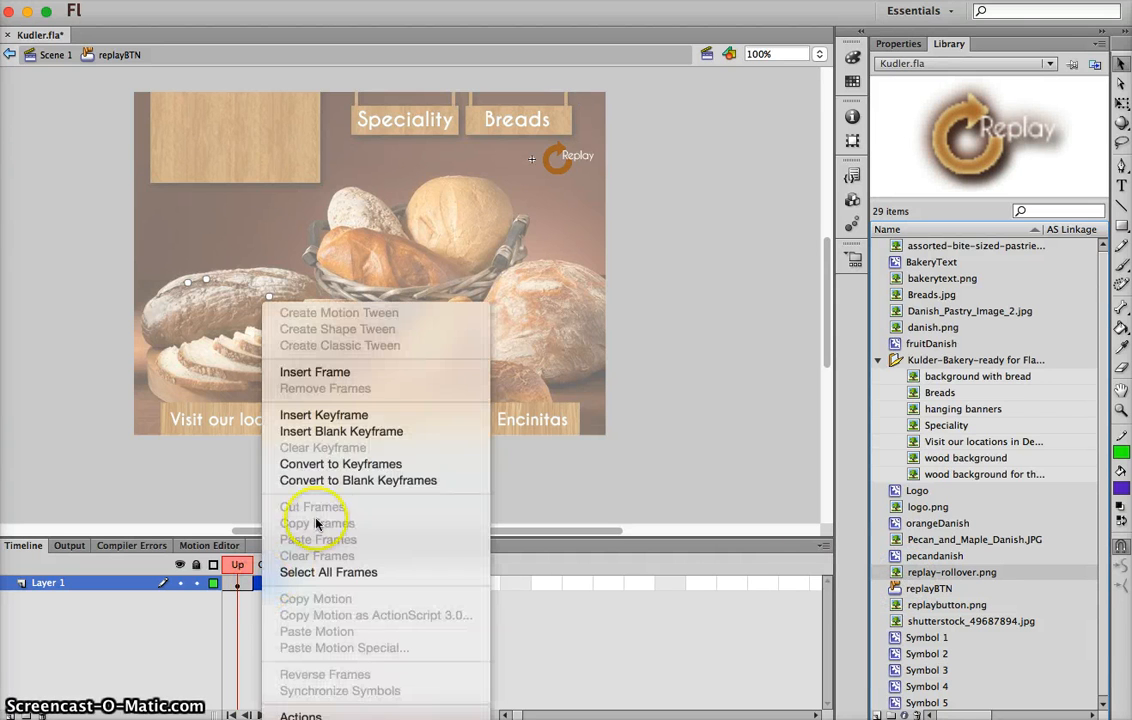
{"action": "left_click", "coordinate": [323, 431]}
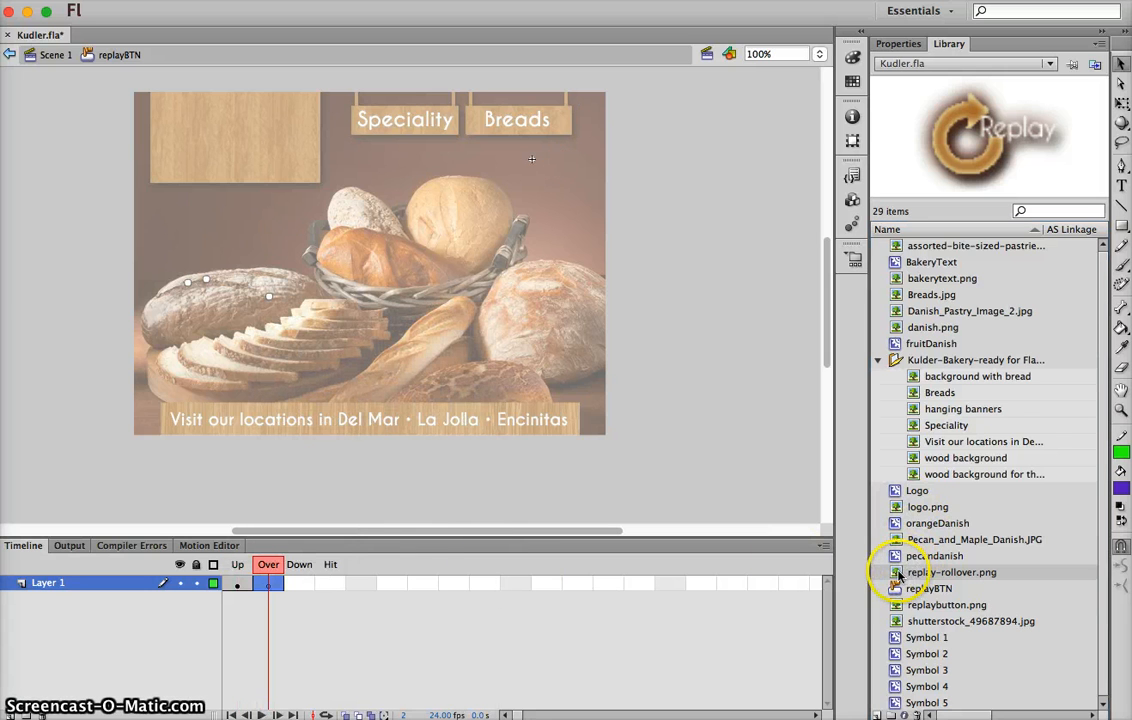
Place replay-rollover.png in the Over frame and move it off the stage to about X 139, Y 9
{"action": "left_click_drag", "start_coordinate": [900, 572], "coordinate": [558, 165]}
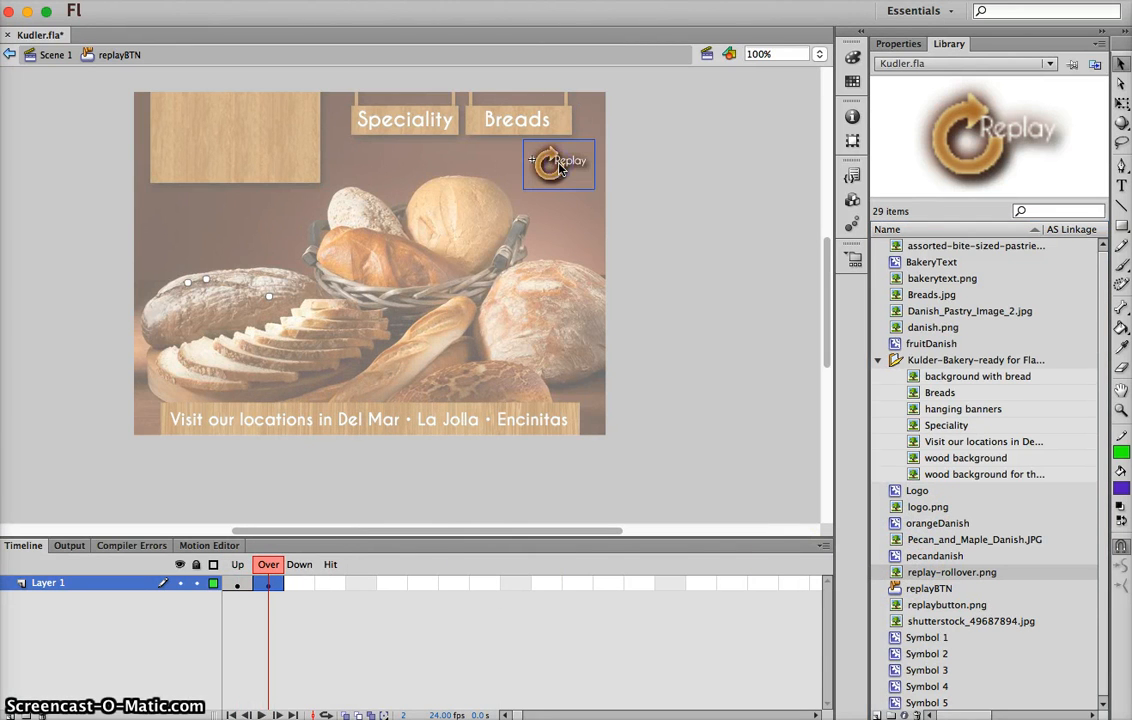
{"action": "left_click", "coordinate": [1121, 408]}
{"action": "left_click", "coordinate": [670, 248]}
{"action": "scroll", "coordinate": [400, 244], "scroll_direction": "left", "scroll_amount": 5}
{"action": "scroll", "coordinate": [400, 244], "scroll_direction": "up", "scroll_amount": 1}
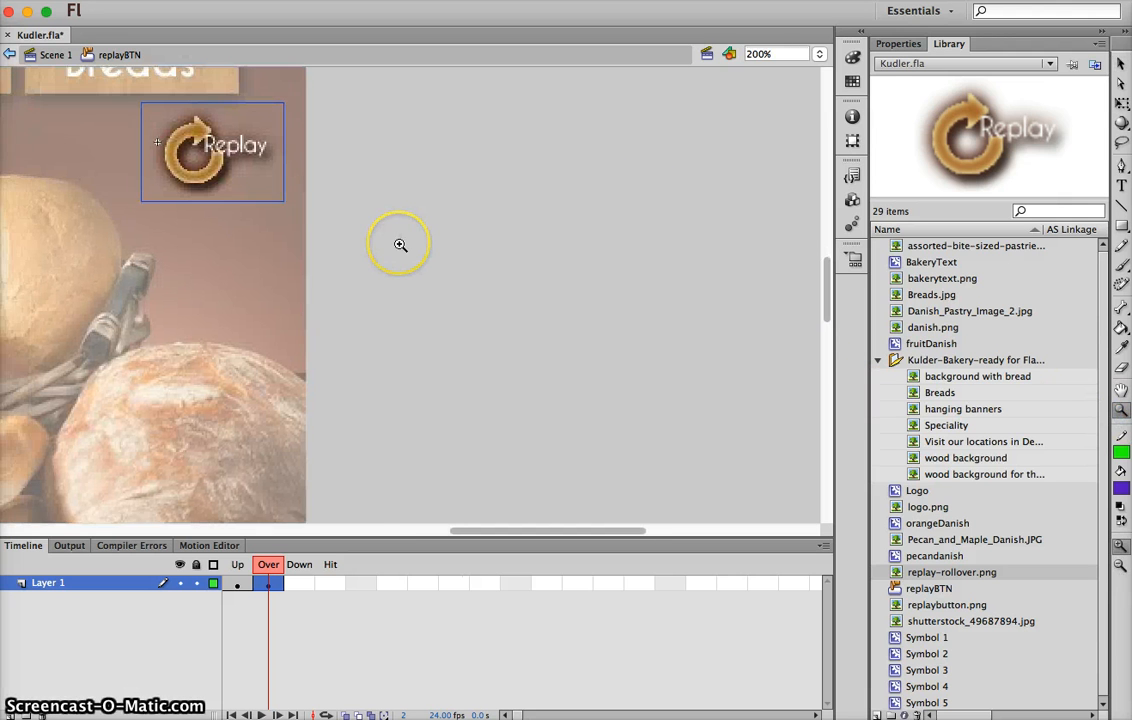
{"action": "left_click", "coordinate": [1120, 63]}
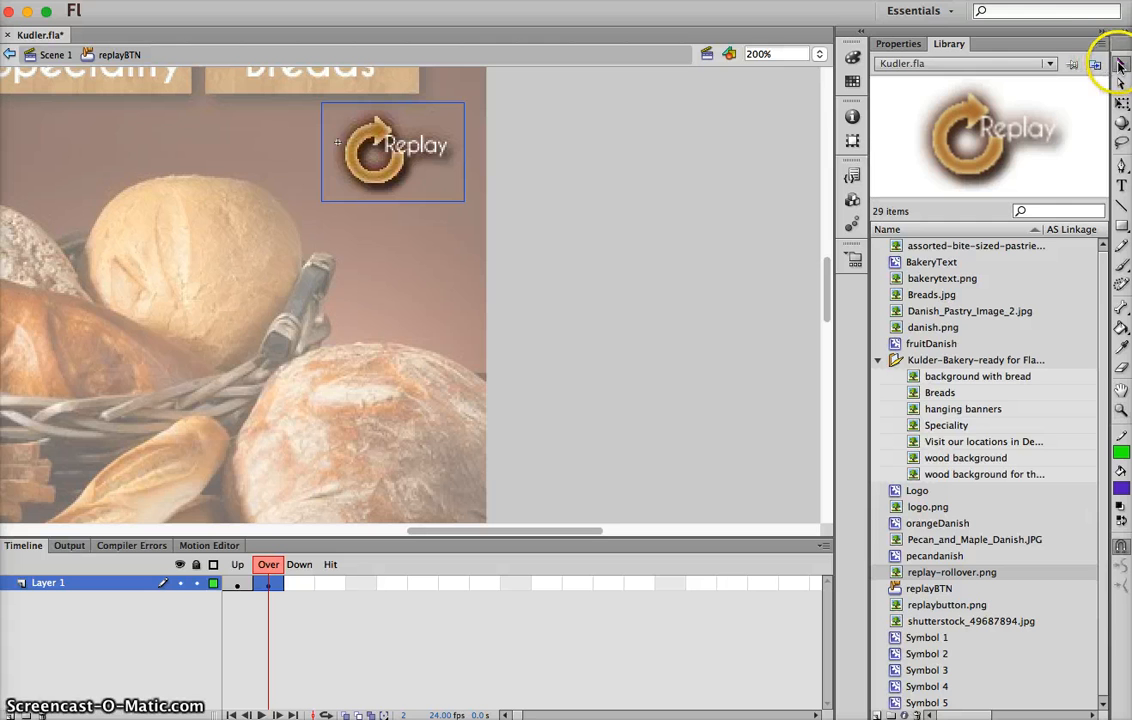
{"action": "left_click_drag", "start_coordinate": [405, 160], "coordinate": [653, 216]}
{"action": "left_click", "coordinate": [392, 139]}
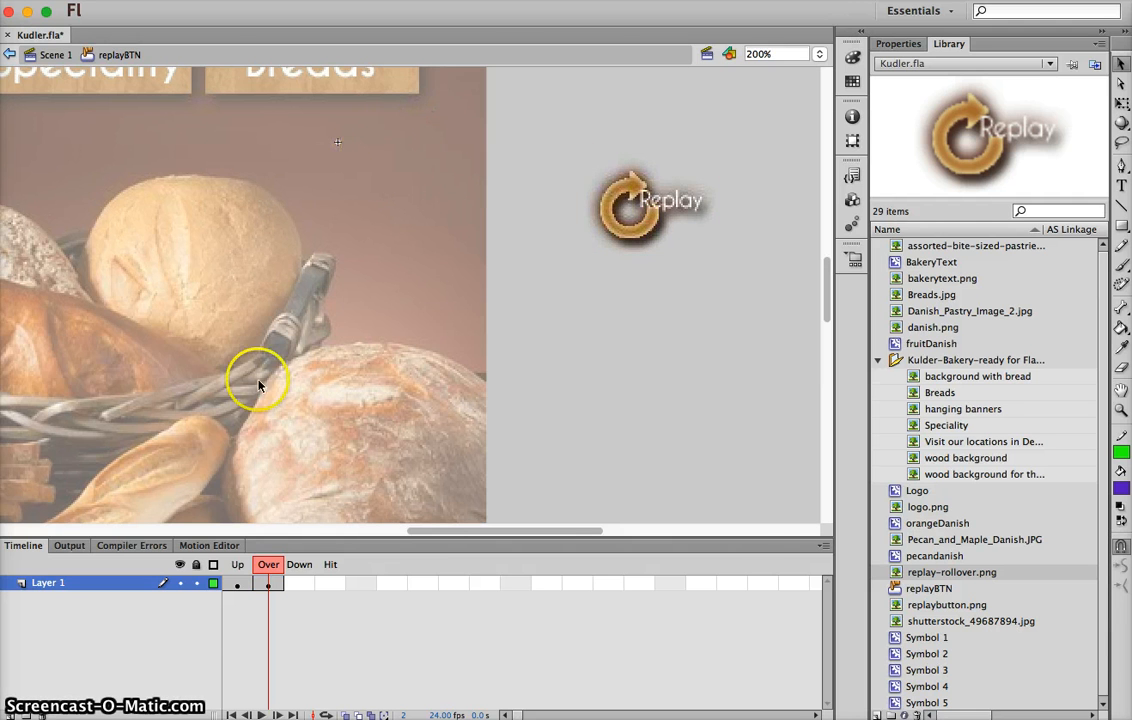
Check the Up frame image's position and set the Over frame's rollover image to Y -29
{"action": "left_click", "coordinate": [235, 590]}
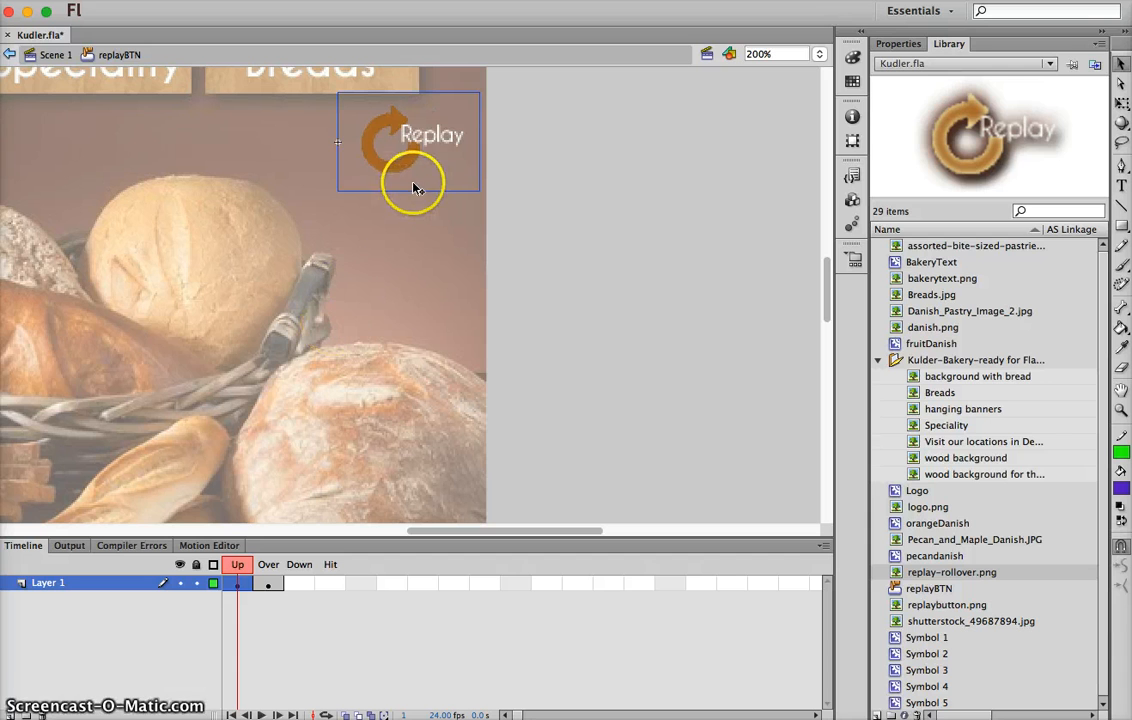
{"action": "left_click", "coordinate": [906, 45]}
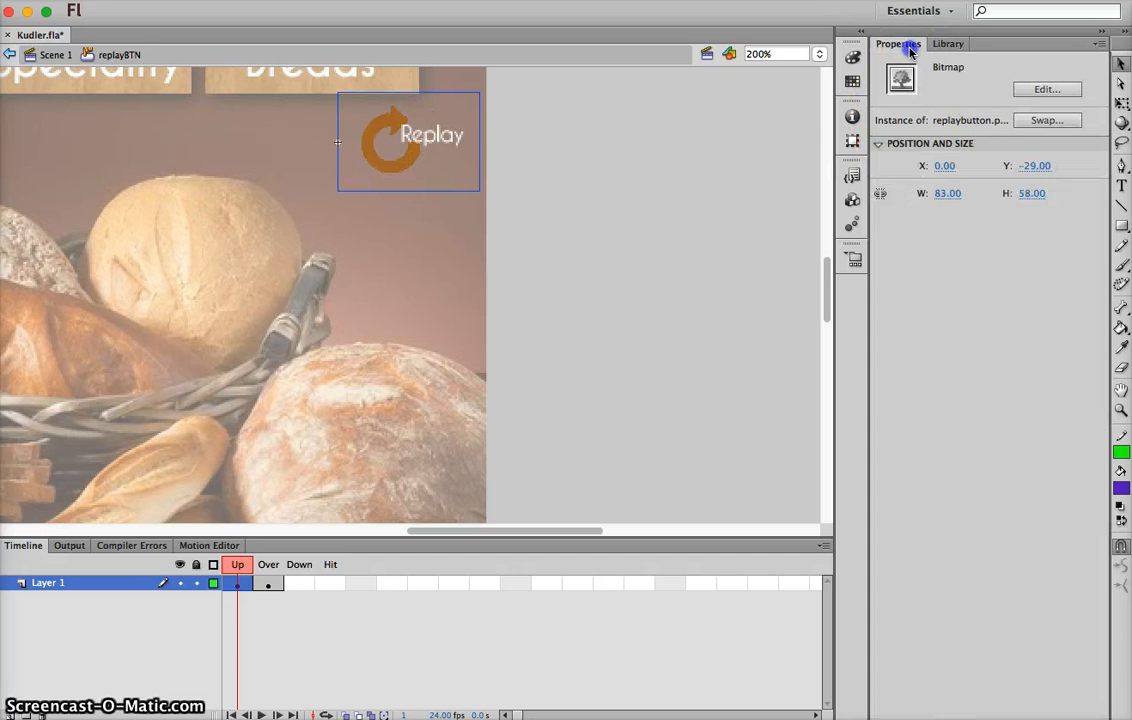
{"action": "left_click", "coordinate": [770, 149]}
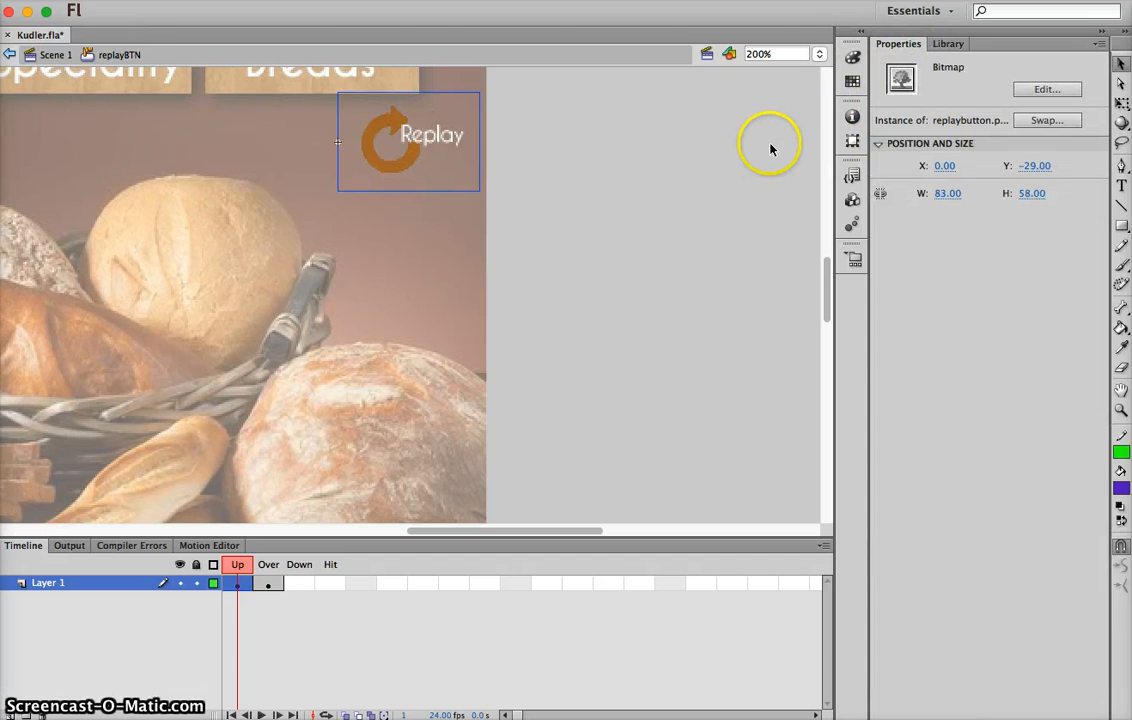
{"action": "left_click", "coordinate": [656, 170]}
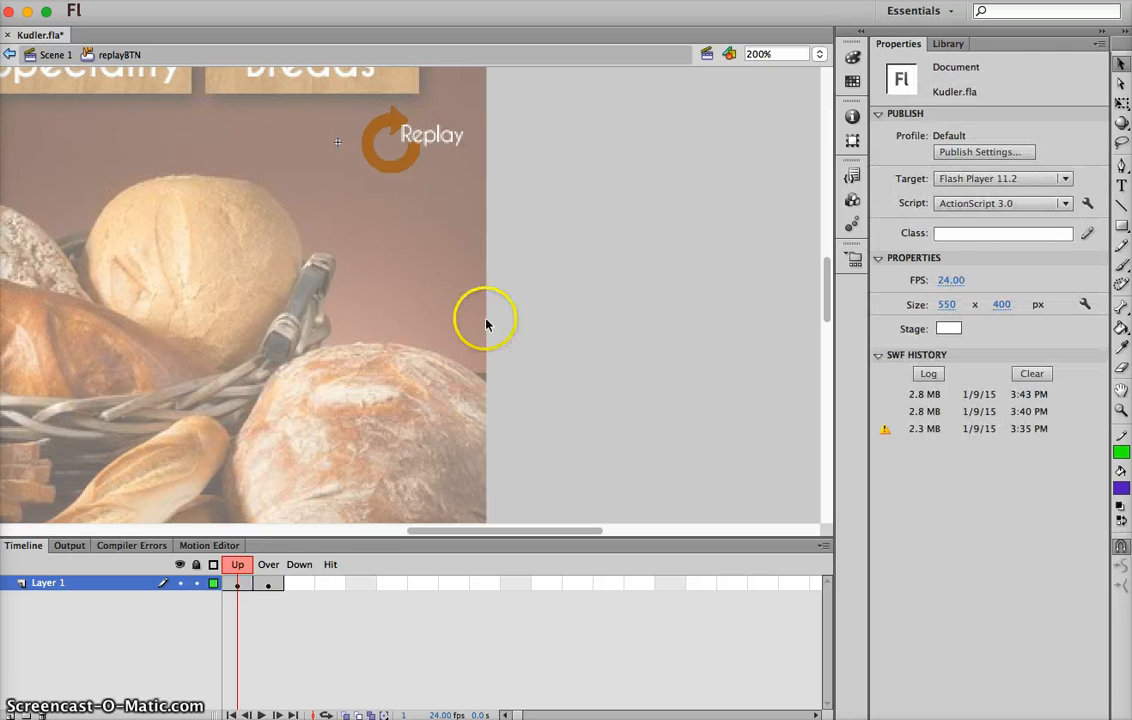
{"action": "left_click", "coordinate": [268, 584]}
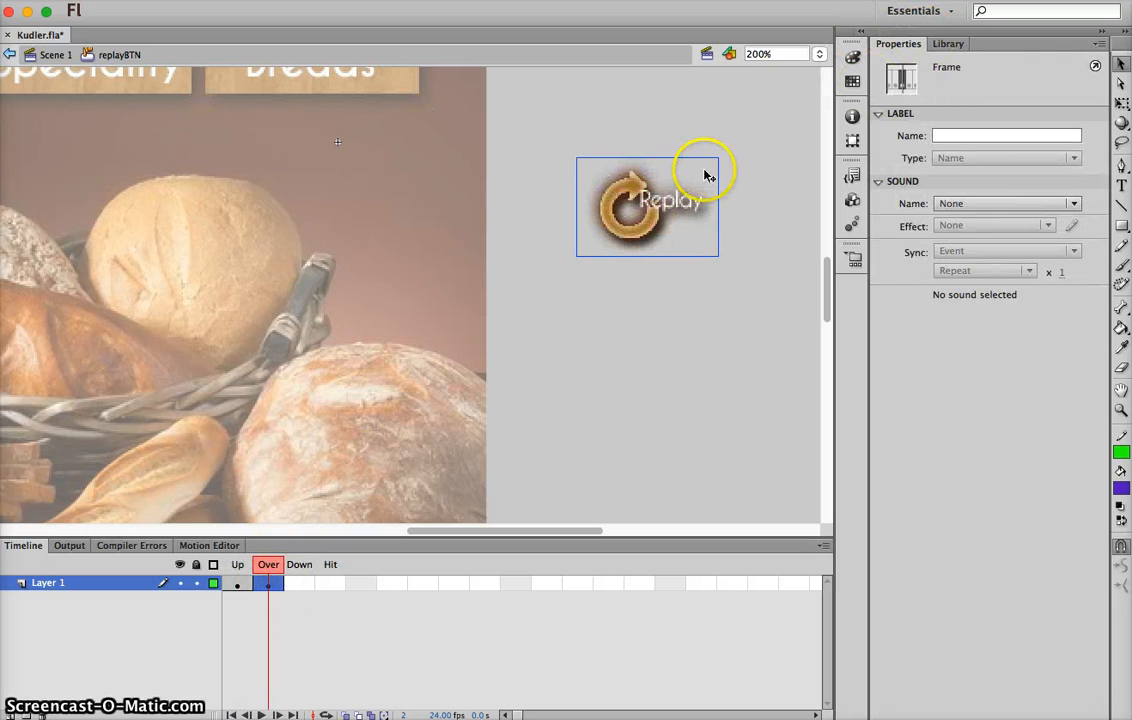
{"action": "left_click", "coordinate": [650, 215]}
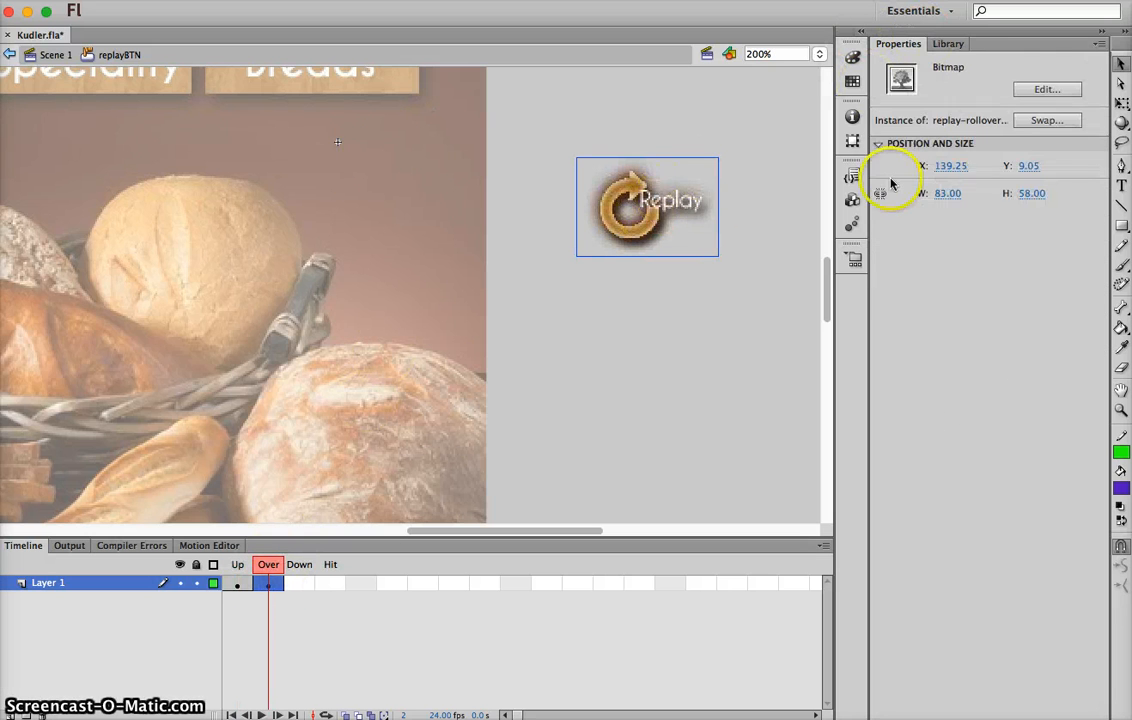
{"action": "left_click", "coordinate": [1028, 166]}
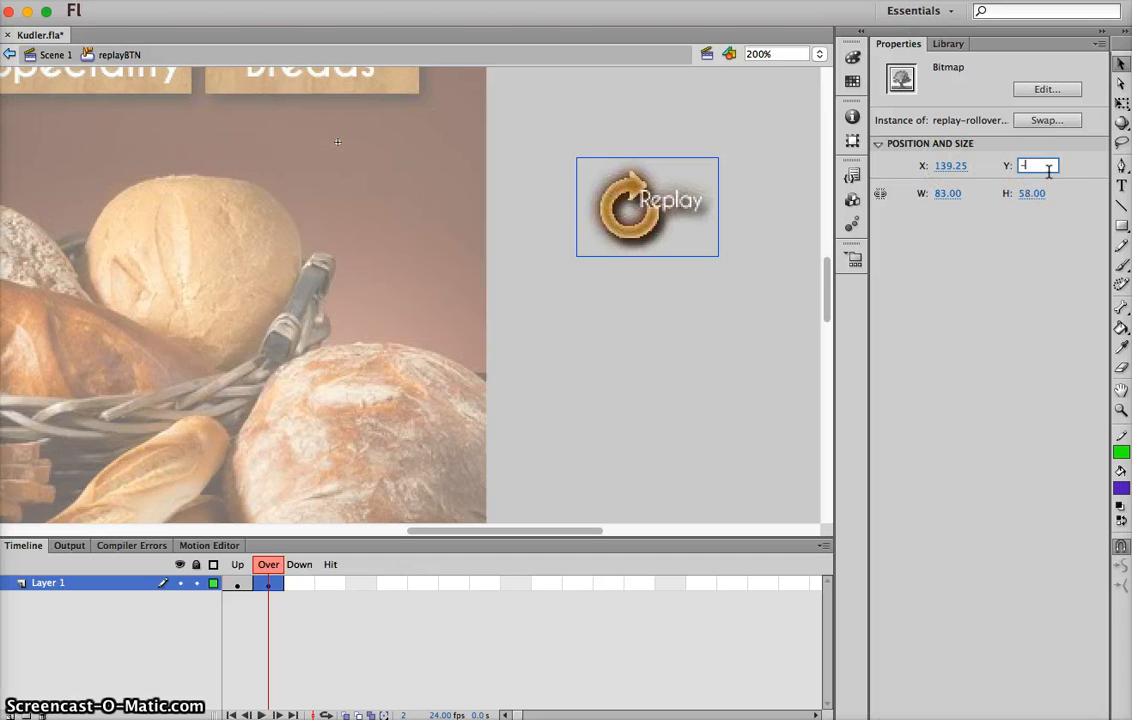
{"action": "type", "text": "-29"}
{"action": "key", "text": "Return"}
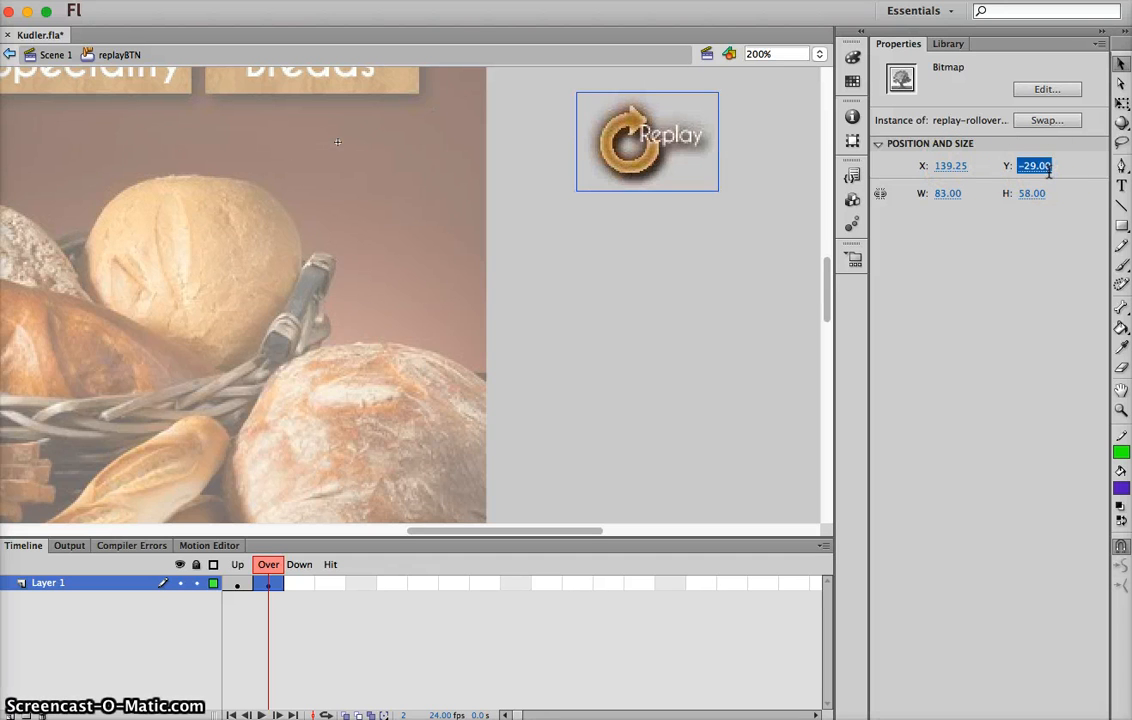
Set the Over frame's rollover image to X 0 and return to Scene 1
{"action": "left_click", "coordinate": [955, 166]}
{"action": "type", "text": "0"}
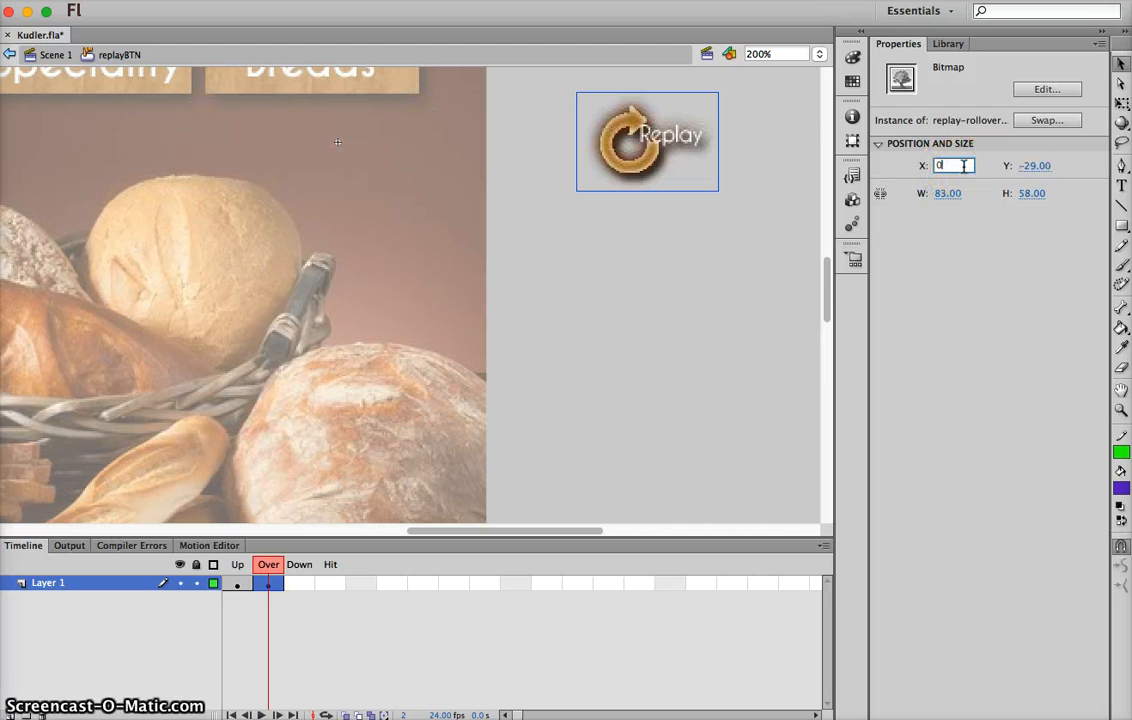
{"action": "key", "text": "Return"}
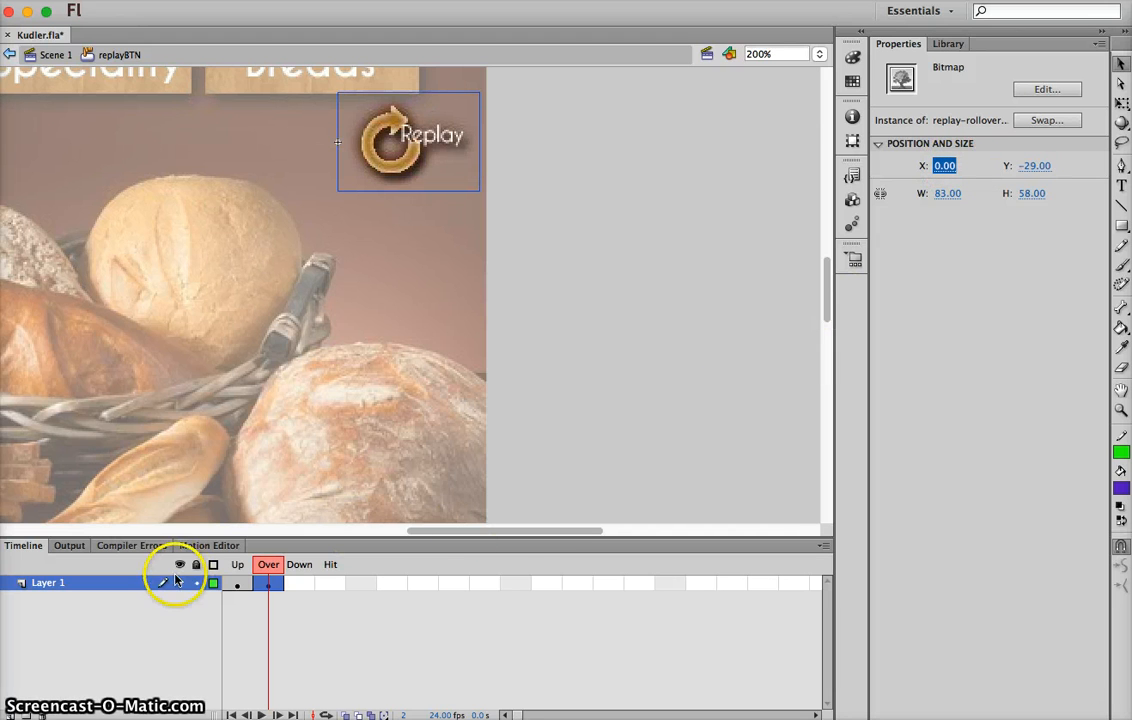
{"action": "left_click", "coordinate": [53, 57]}
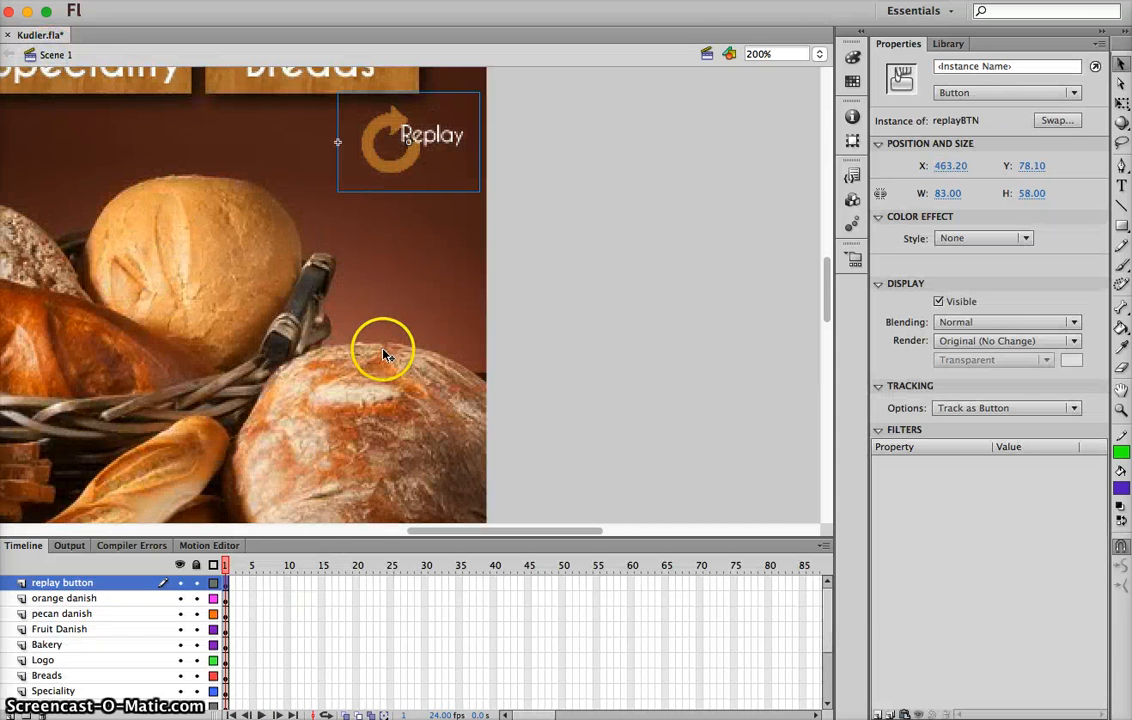
Move the frame 1 keyframes of the orange danish, pecan danish, Fruit Danish, Bakery and Logo layers to frame 2
{"action": "left_click", "coordinate": [228, 585]}
{"action": "left_click", "coordinate": [227, 599]}
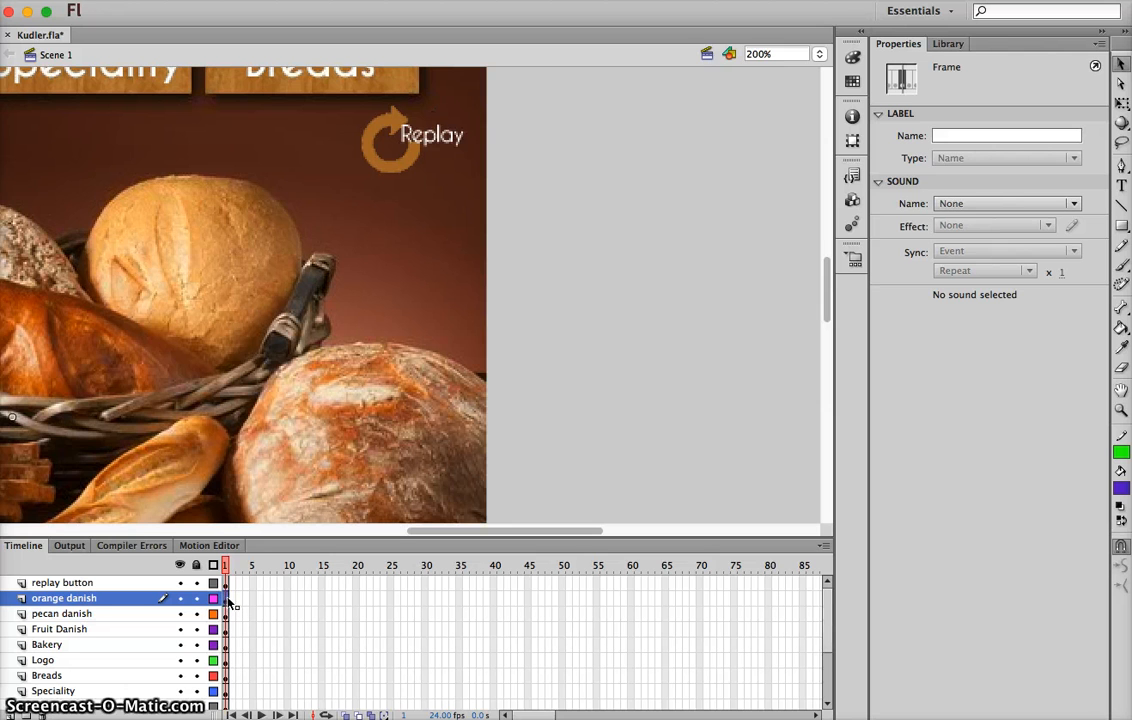
{"action": "left_click", "coordinate": [233, 599]}
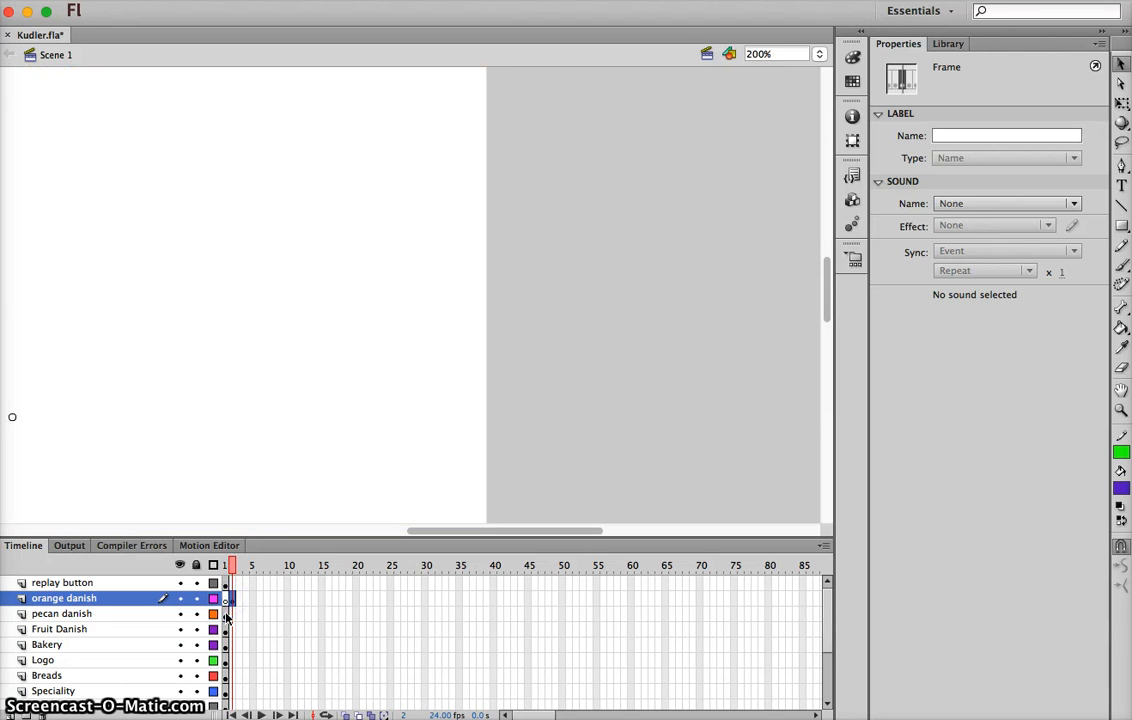
{"action": "left_click", "coordinate": [231, 614]}
{"action": "left_click", "coordinate": [226, 615]}
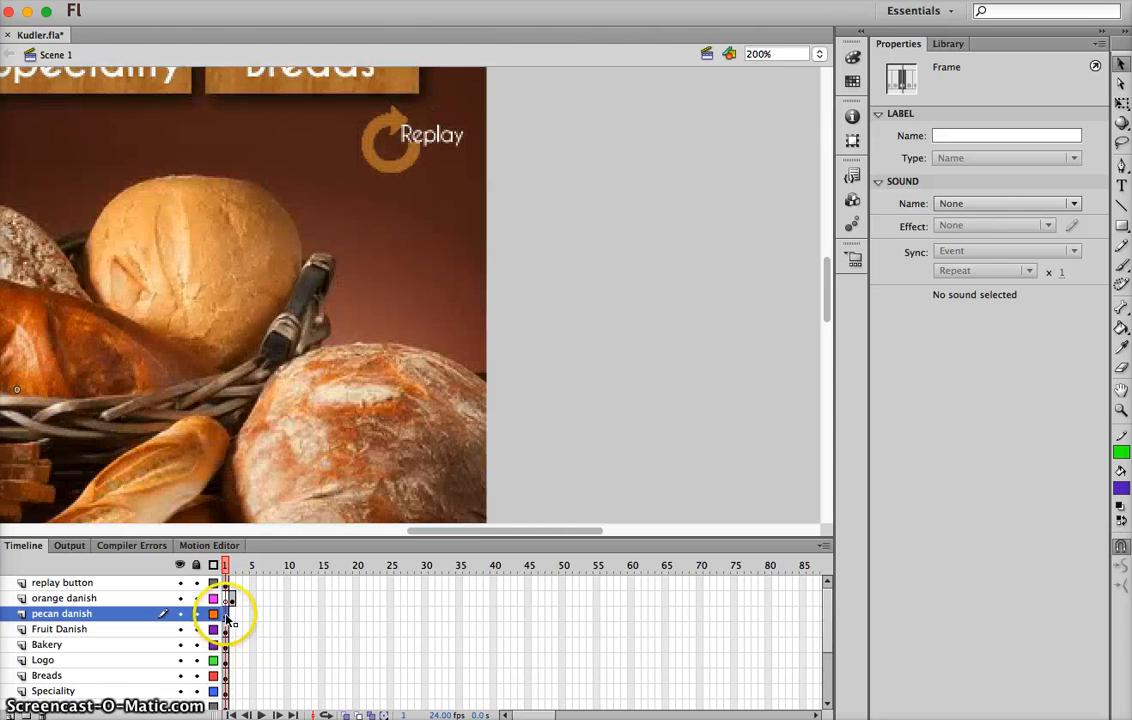
{"action": "left_click", "coordinate": [233, 614]}
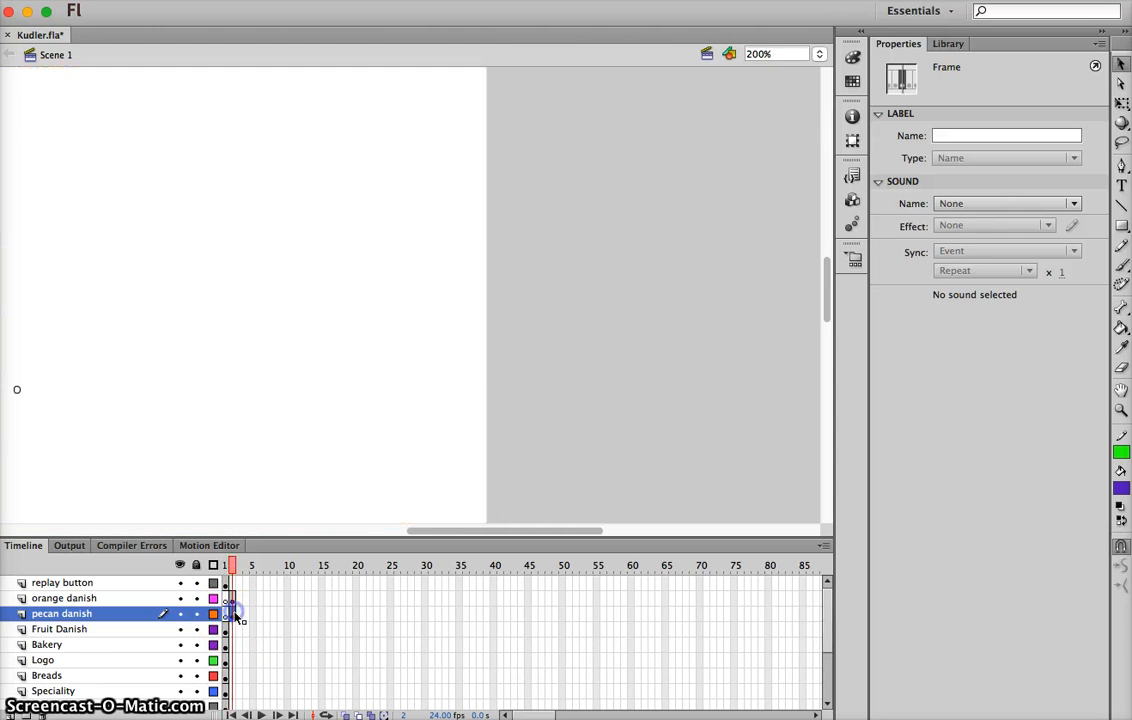
{"action": "left_click", "coordinate": [226, 629]}
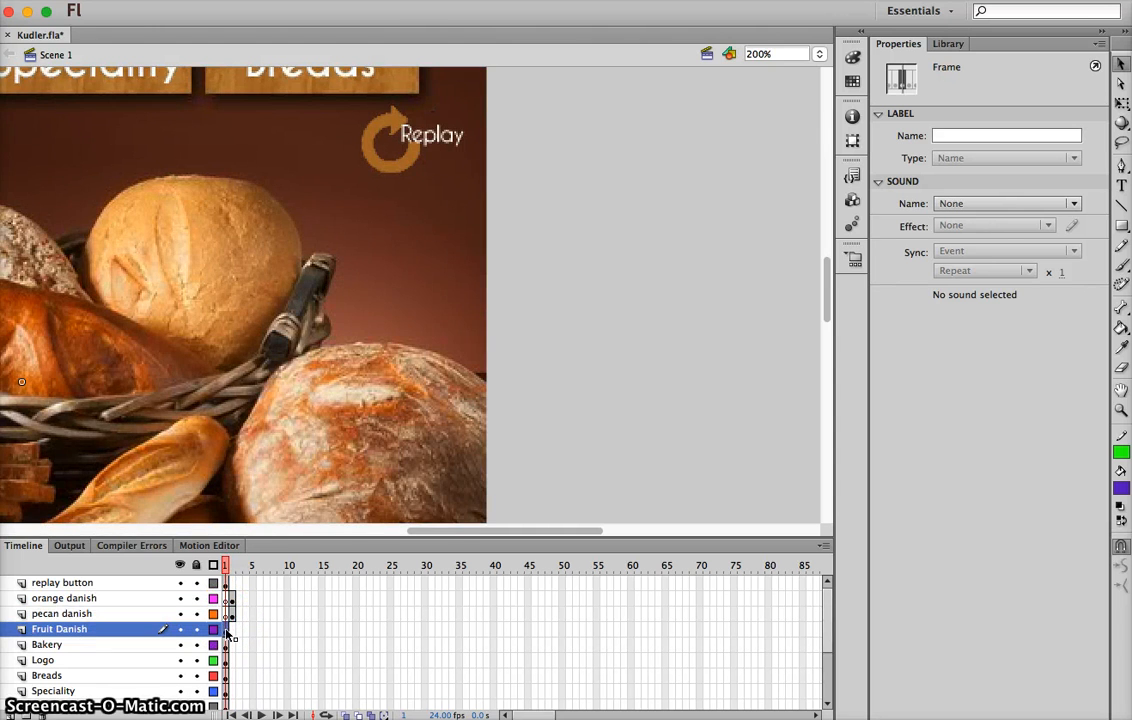
{"action": "left_click", "coordinate": [233, 629]}
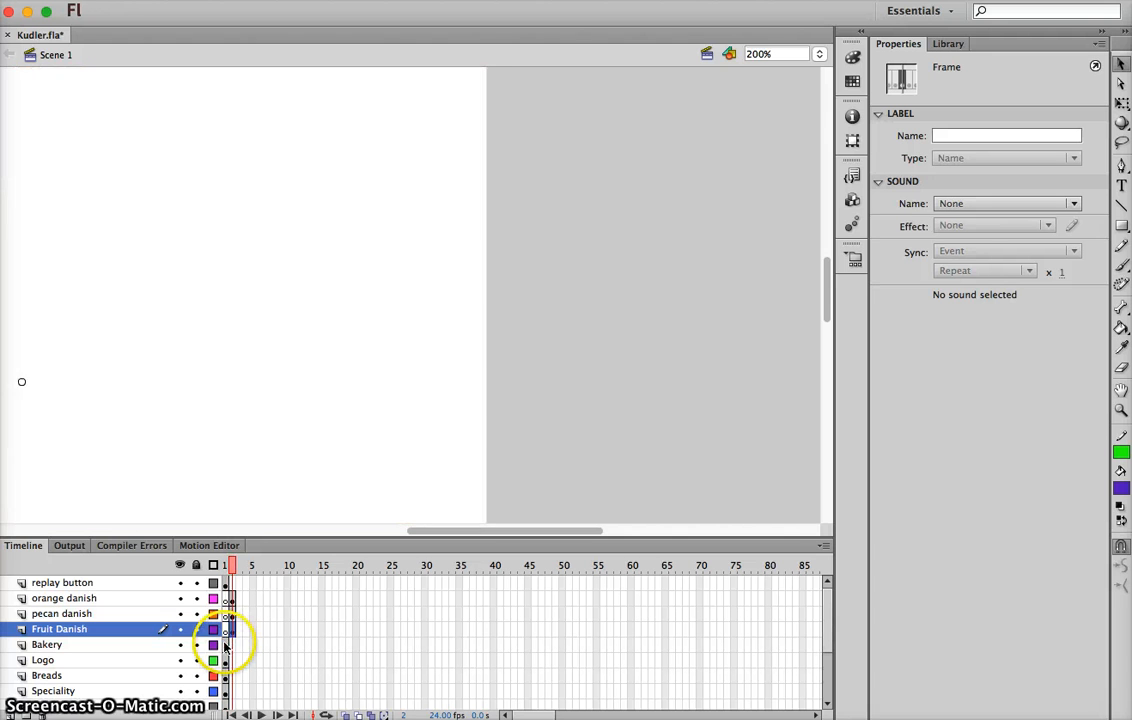
{"action": "left_click", "coordinate": [226, 645]}
{"action": "left_click_drag", "start_coordinate": [226, 646], "coordinate": [233, 662]}
{"action": "left_click", "coordinate": [226, 662]}
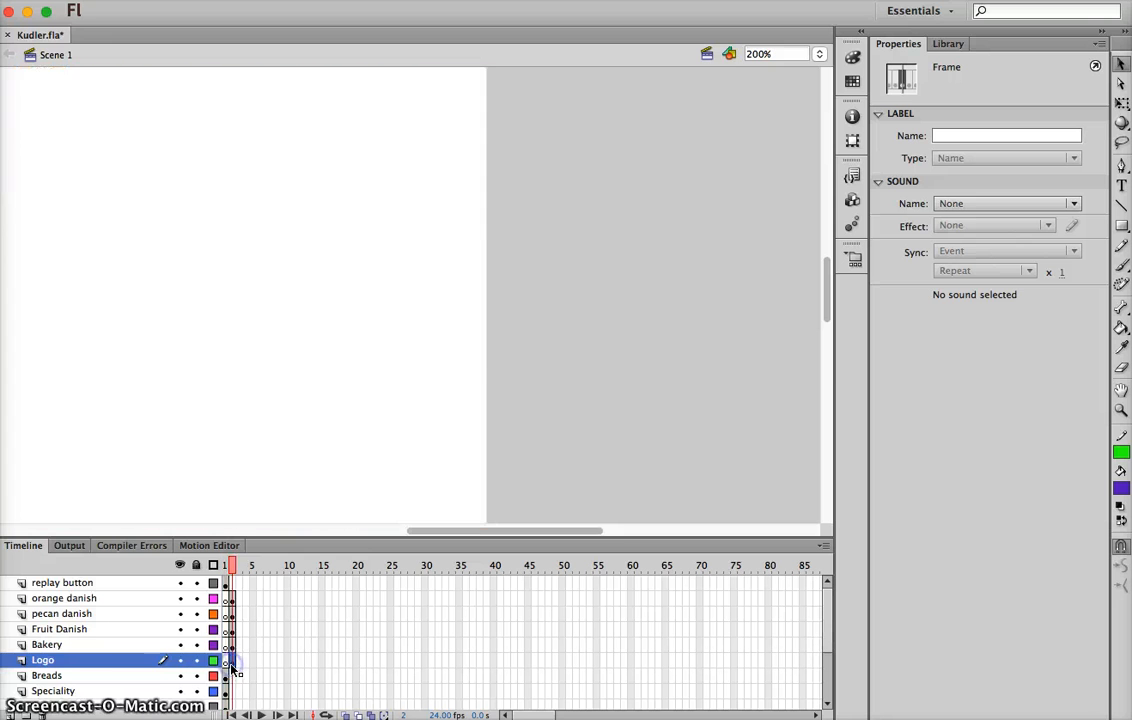
Extend the Breads layer to frame 2 by inserting a regular frame
{"action": "left_click", "coordinate": [226, 677]}
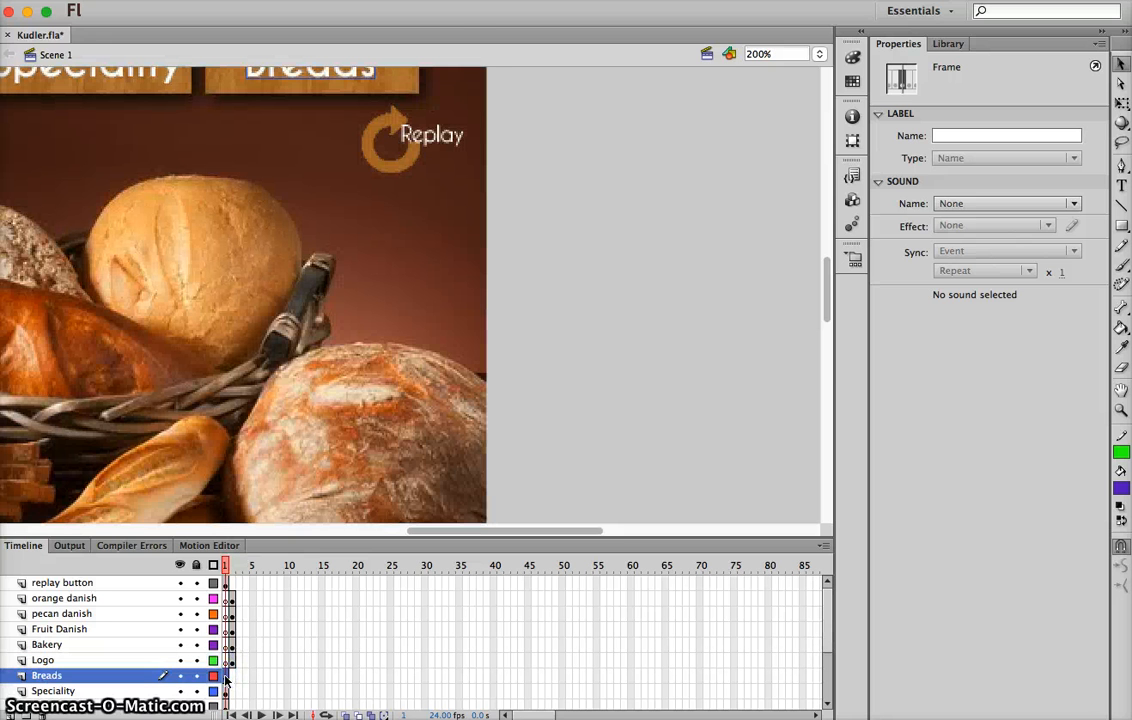
{"action": "left_click_drag", "start_coordinate": [228, 677], "coordinate": [233, 678]}
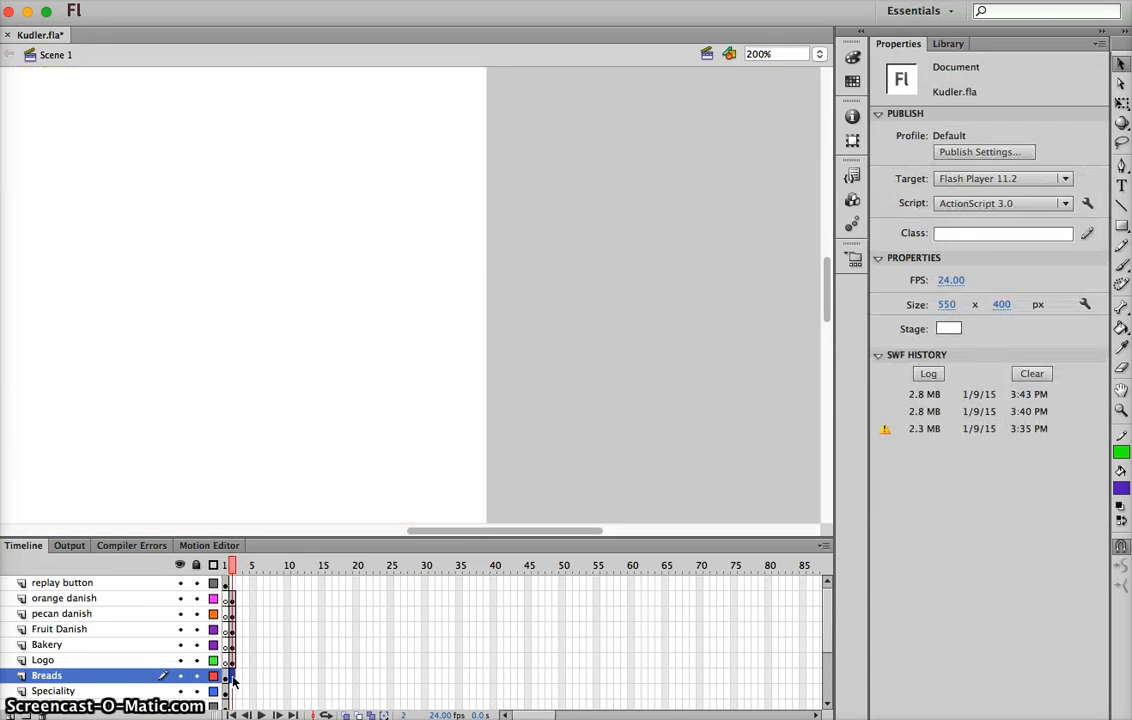
{"action": "right_click", "coordinate": [233, 677]}
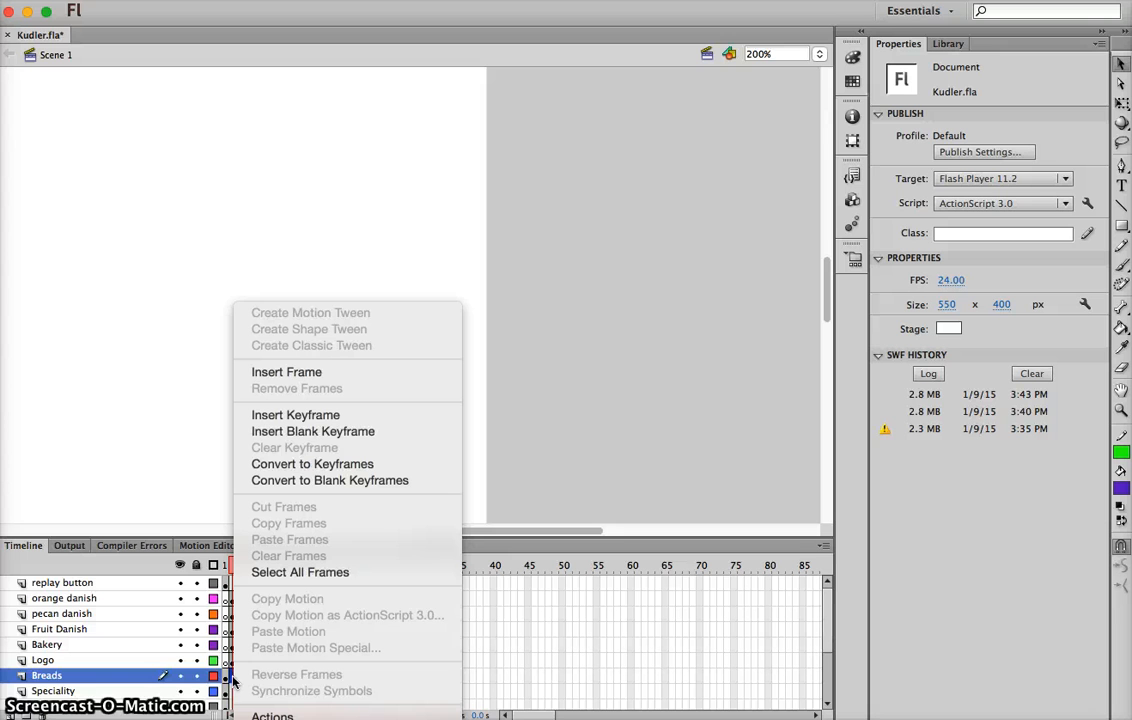
{"action": "left_click", "coordinate": [288, 371]}
Insert a frame at frame 2 on all layers from Speciality through background with bread
{"action": "scroll", "coordinate": [273, 620], "scroll_direction": "down", "scroll_amount": 2}
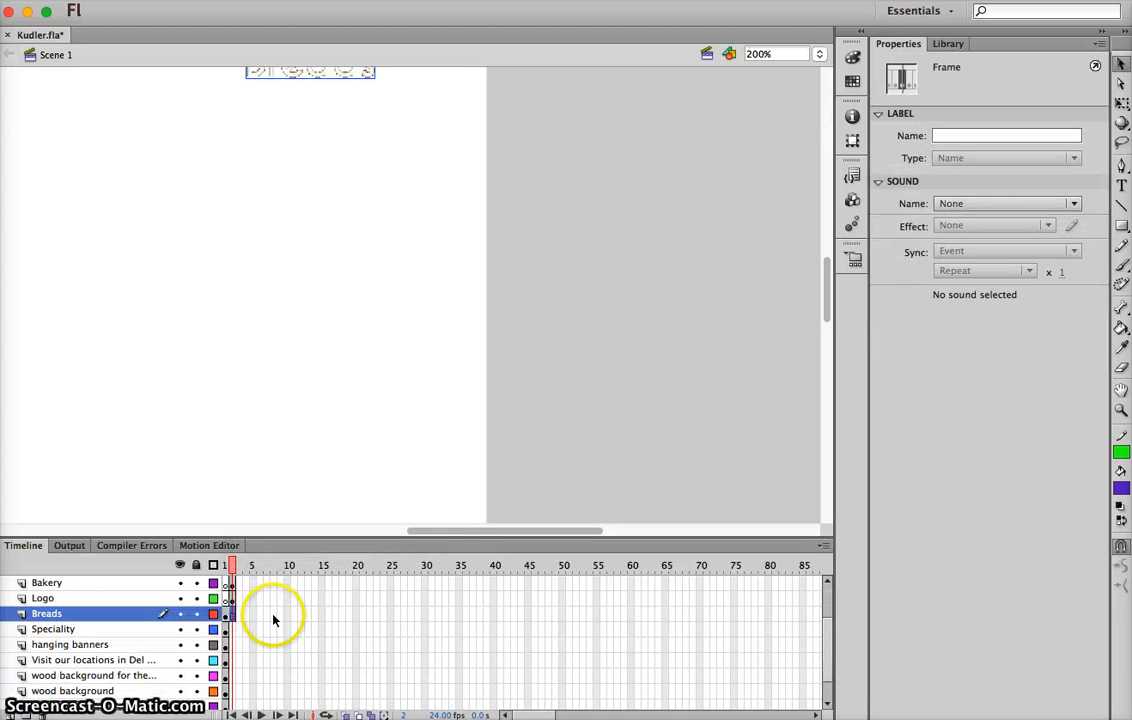
{"action": "left_click", "coordinate": [233, 629]}
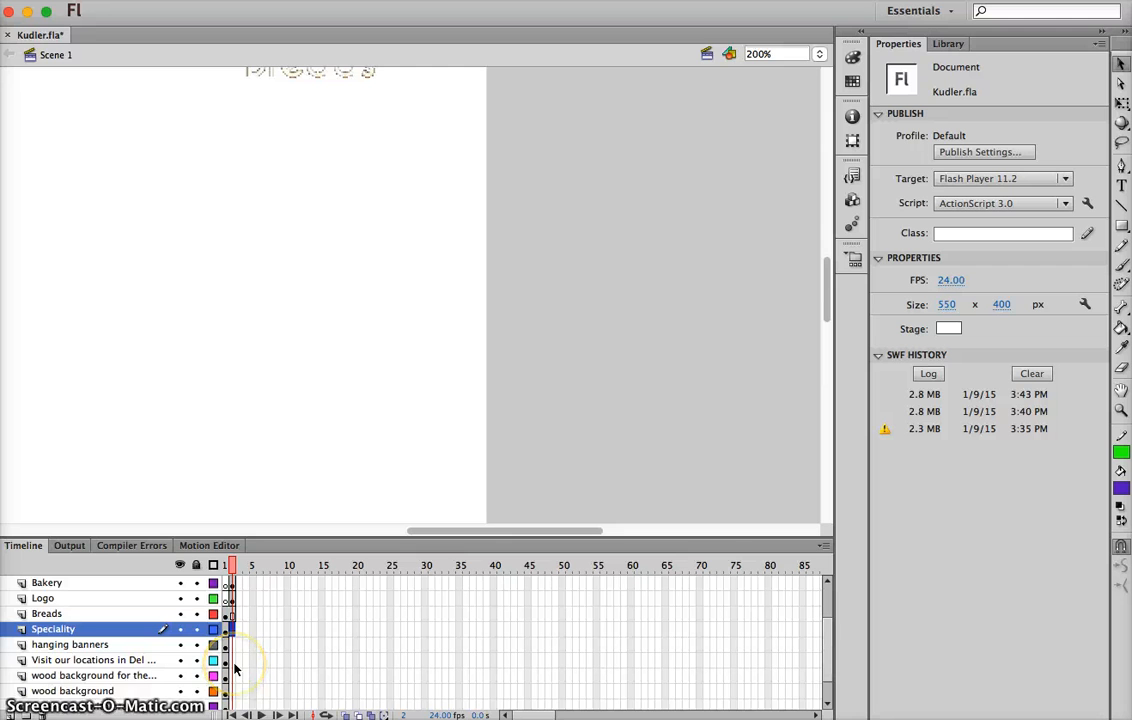
{"action": "scroll", "coordinate": [233, 672], "scroll_direction": "down", "scroll_amount": 1}
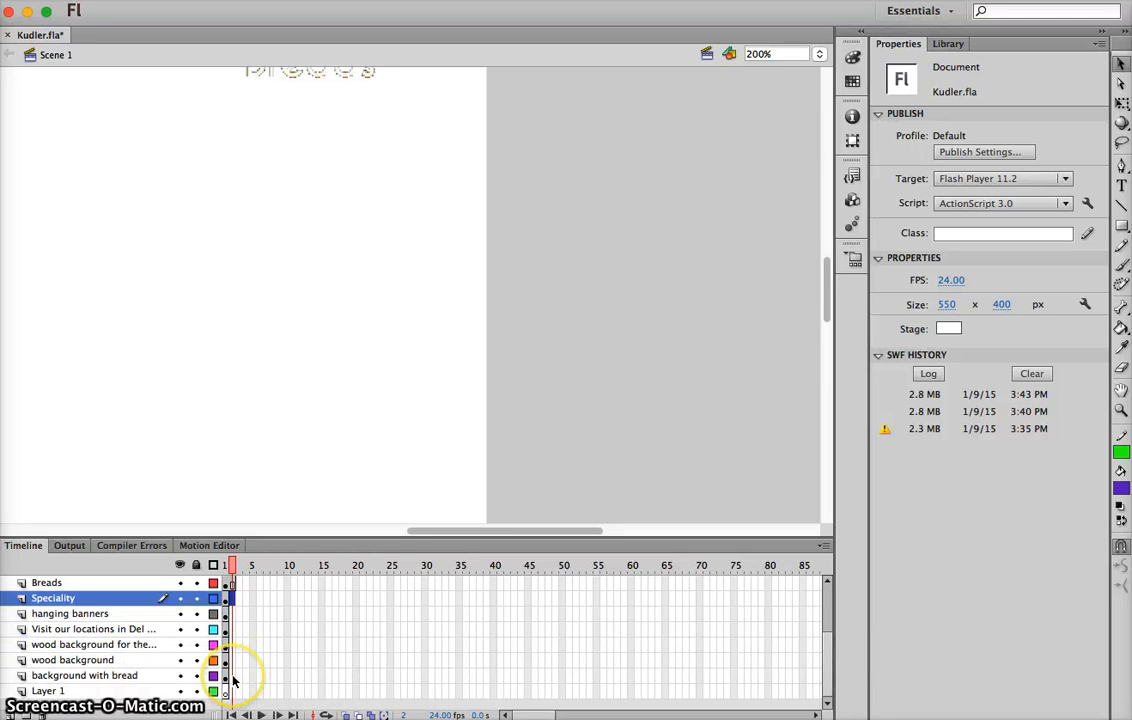
{"action": "left_click", "coordinate": [233, 677]}
{"action": "right_click", "coordinate": [233, 677]}
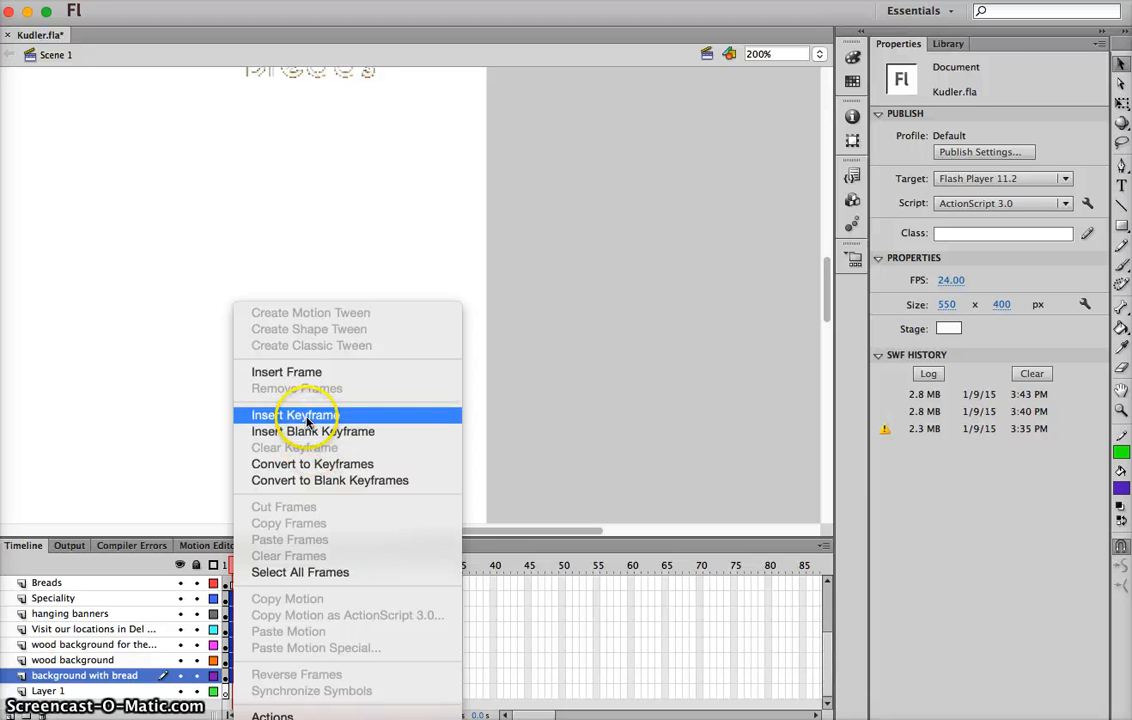
{"action": "left_click", "coordinate": [297, 372]}
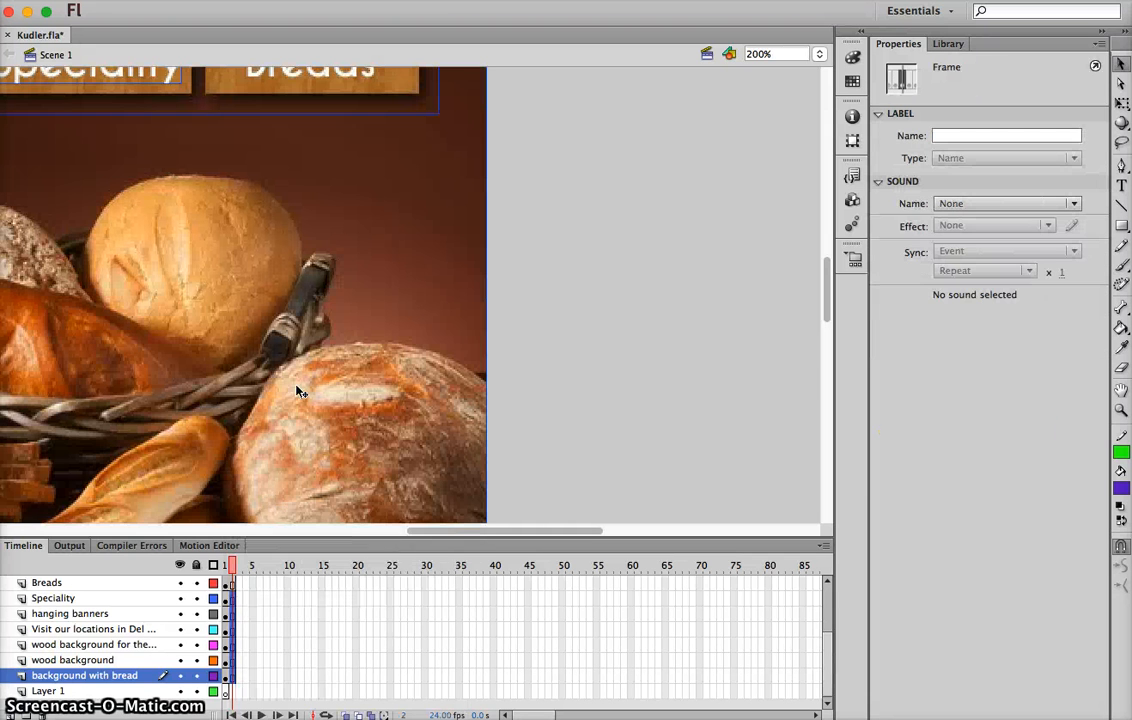
Check the moved keyframes on the text layers and insert a frame at frame 2 of the replay button layer
{"action": "scroll", "coordinate": [227, 616], "scroll_direction": "up", "scroll_amount": 4}
{"action": "left_click", "coordinate": [230, 629]}
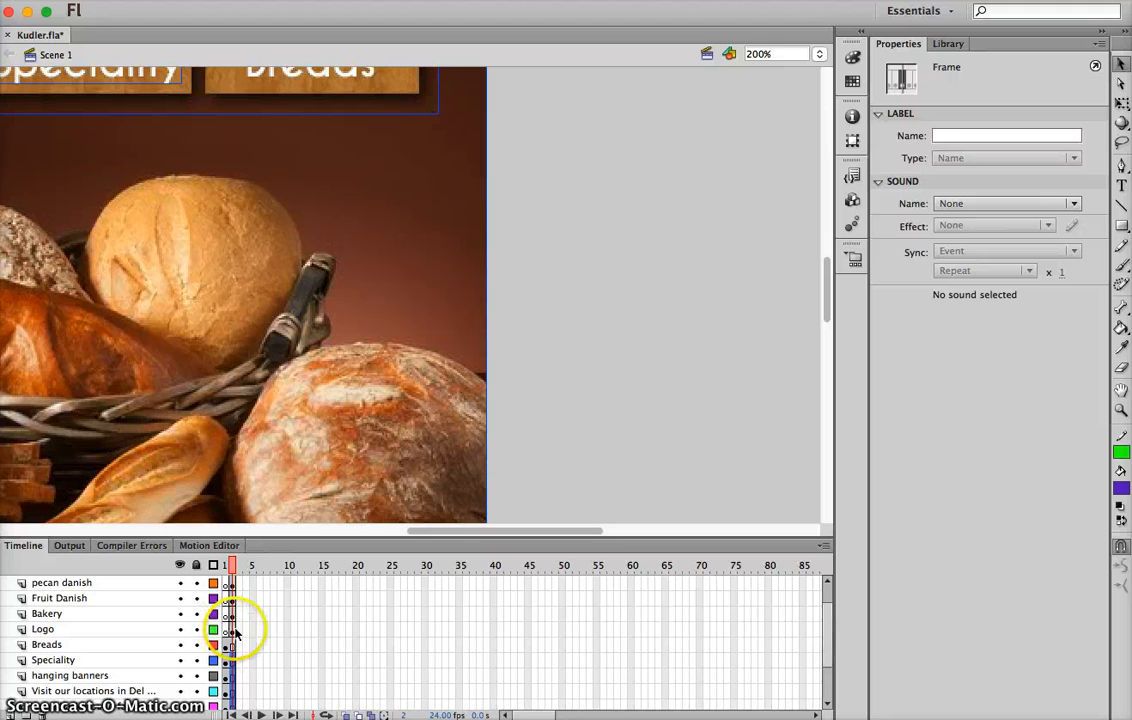
{"action": "left_click", "coordinate": [230, 613]}
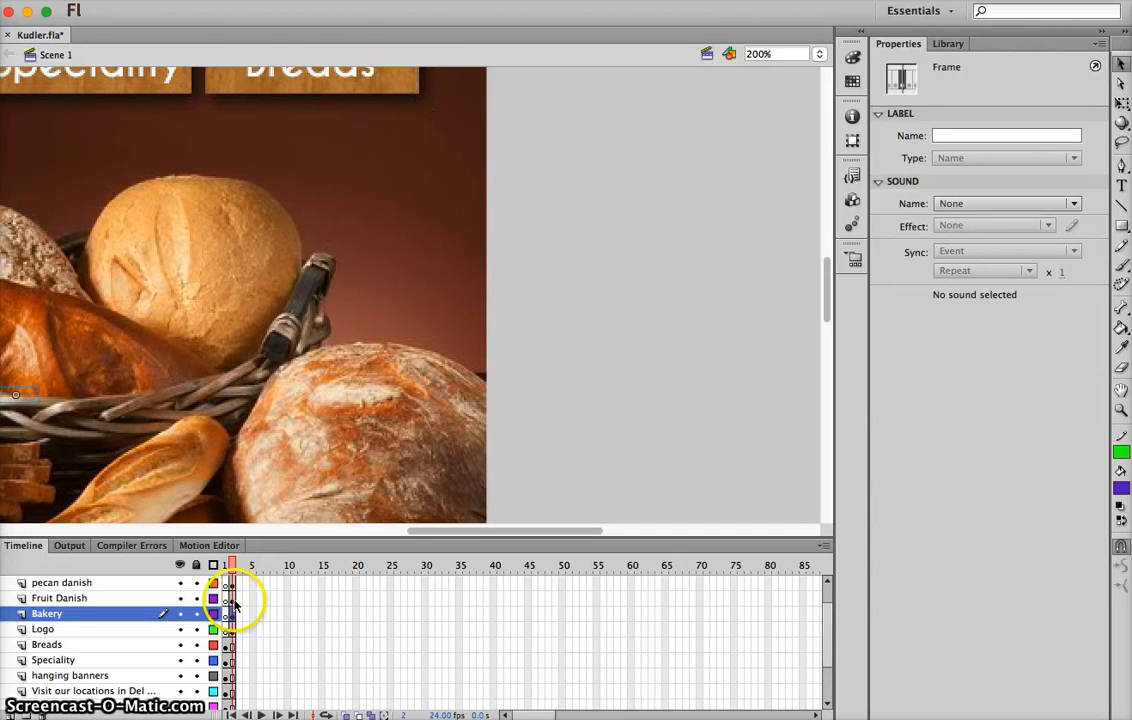
{"action": "left_click", "coordinate": [230, 598]}
{"action": "left_click", "coordinate": [230, 583]}
{"action": "scroll", "coordinate": [233, 594], "scroll_direction": "up", "scroll_amount": 2}
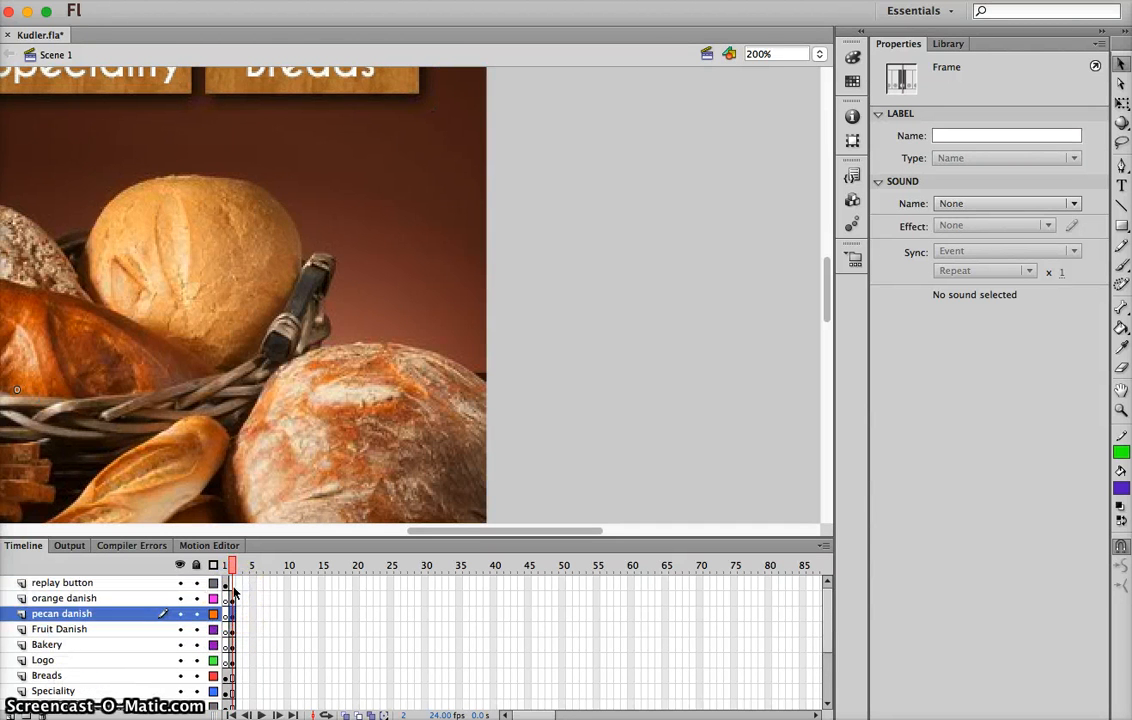
{"action": "left_click", "coordinate": [232, 587]}
{"action": "right_click", "coordinate": [233, 592]}
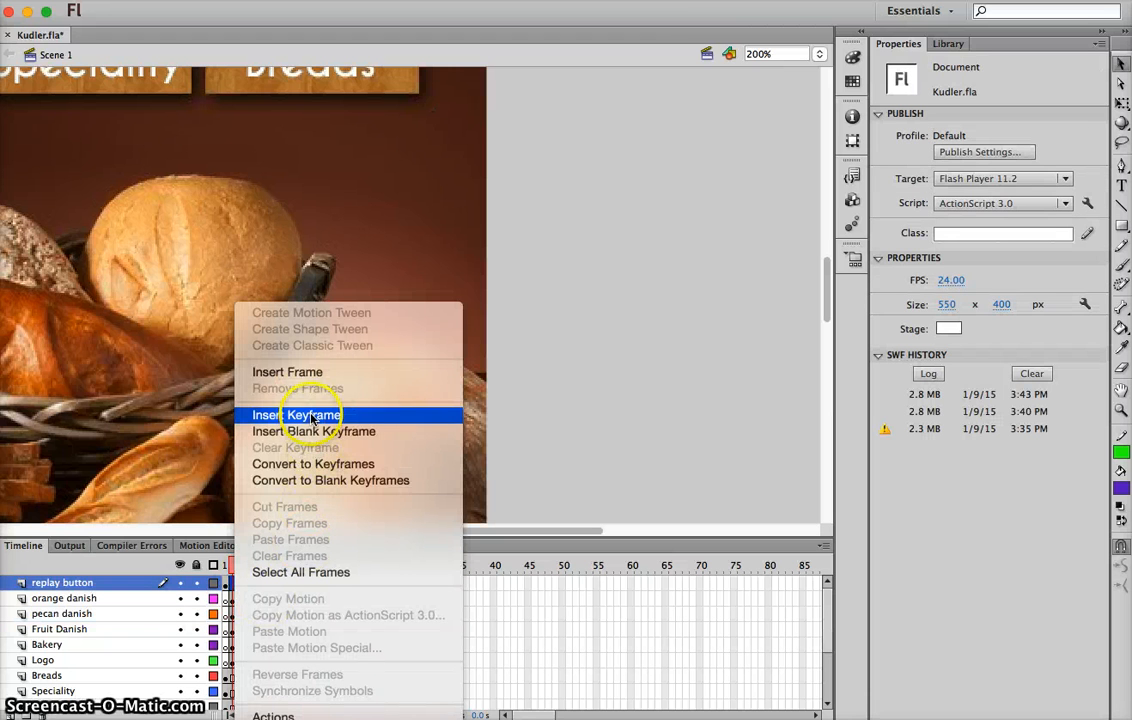
{"action": "left_click", "coordinate": [289, 371]}
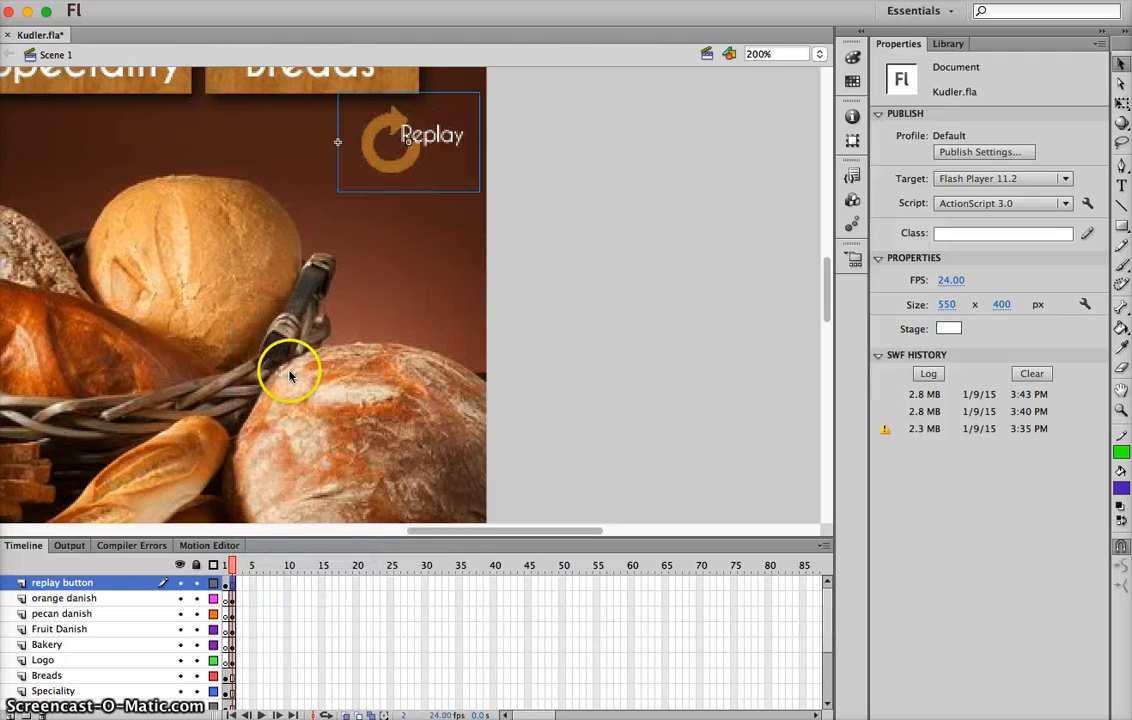
Add a new layer above the replay button layer and name it actions
{"action": "left_click", "coordinate": [226, 590]}
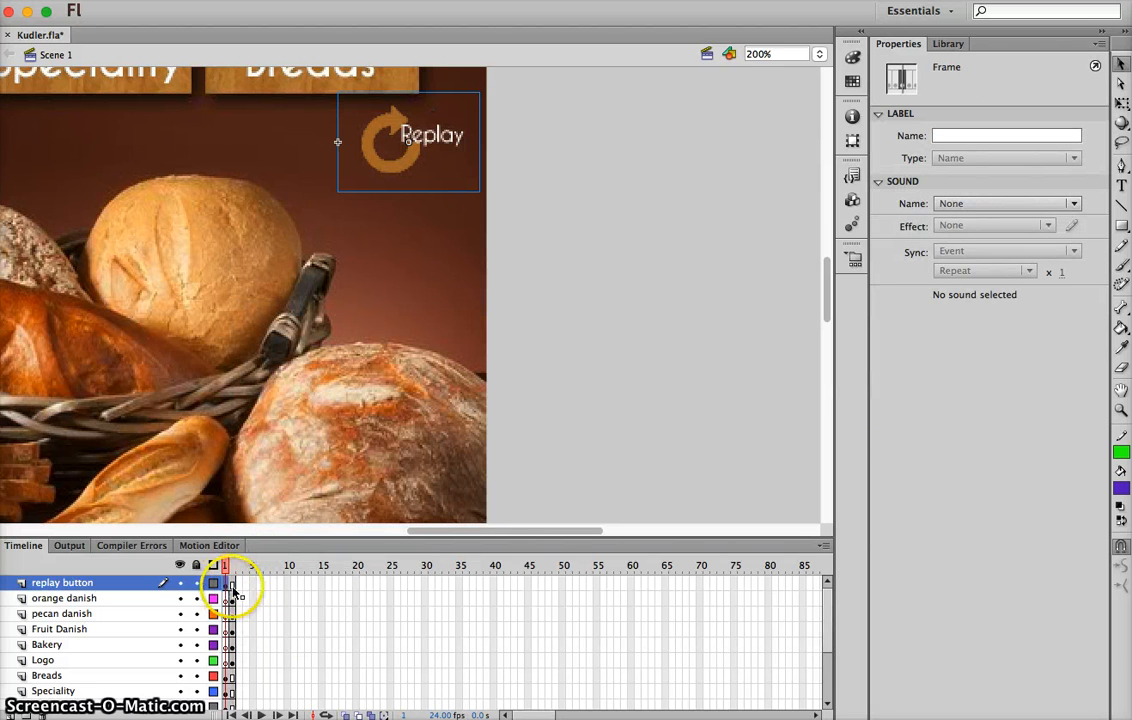
{"action": "left_click", "coordinate": [418, 177]}
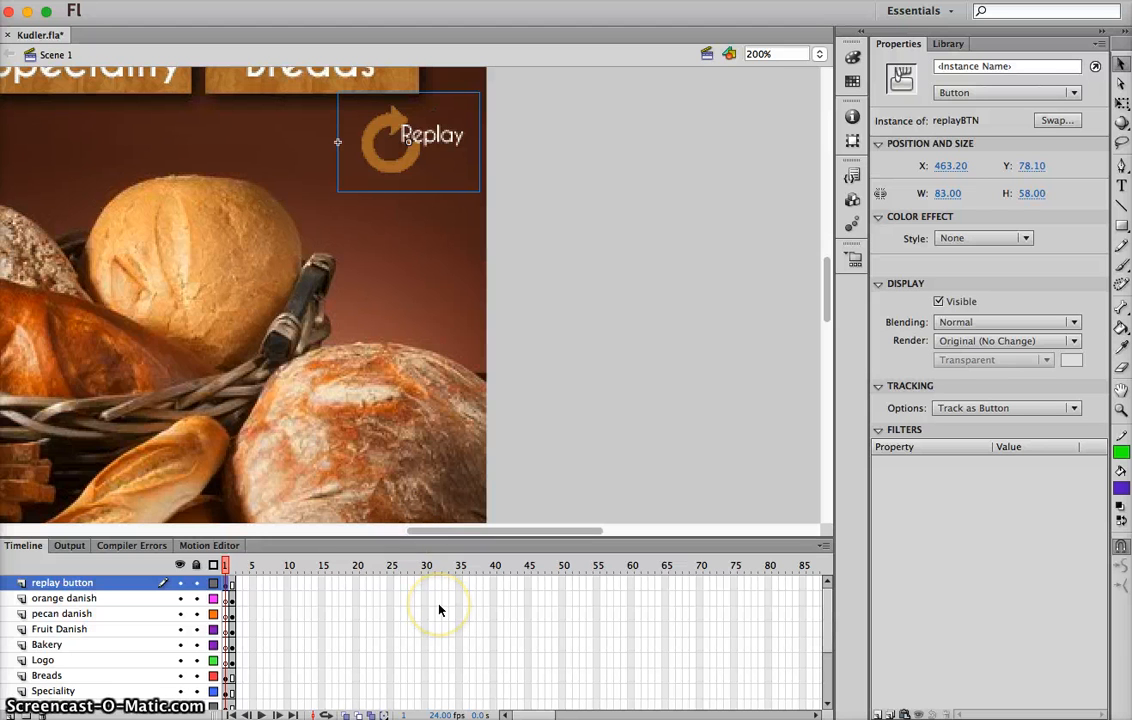
{"action": "left_click", "coordinate": [10, 715]}
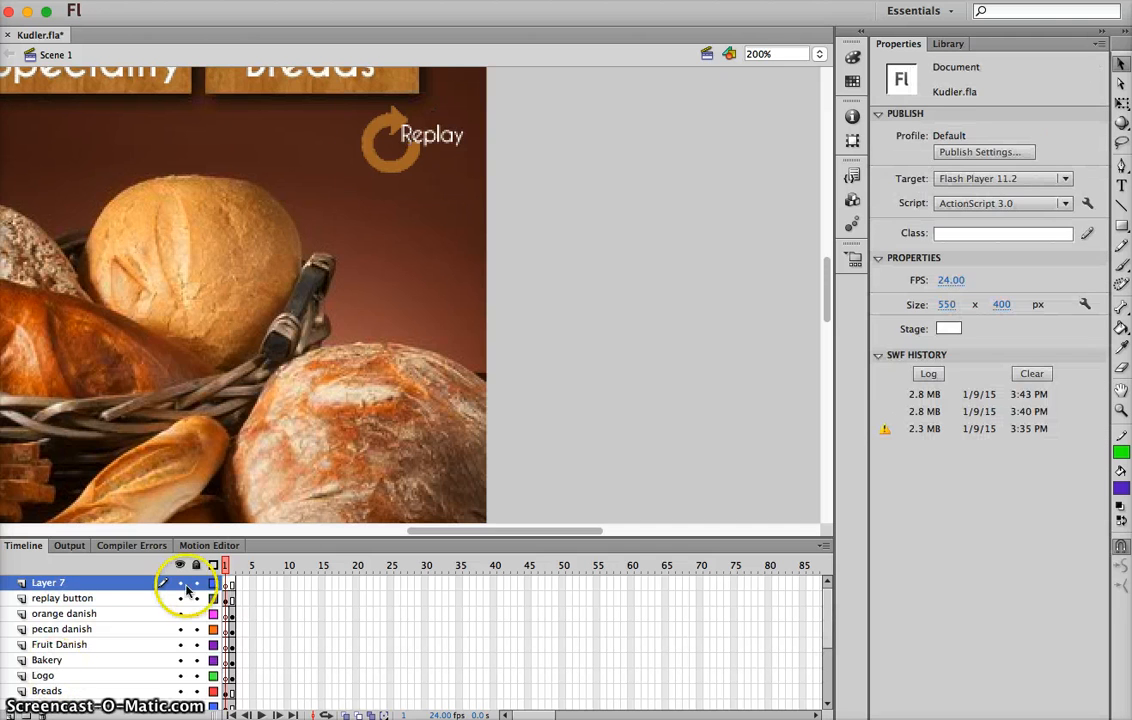
{"action": "double_click", "coordinate": [50, 583]}
{"action": "type", "text": "actions"}
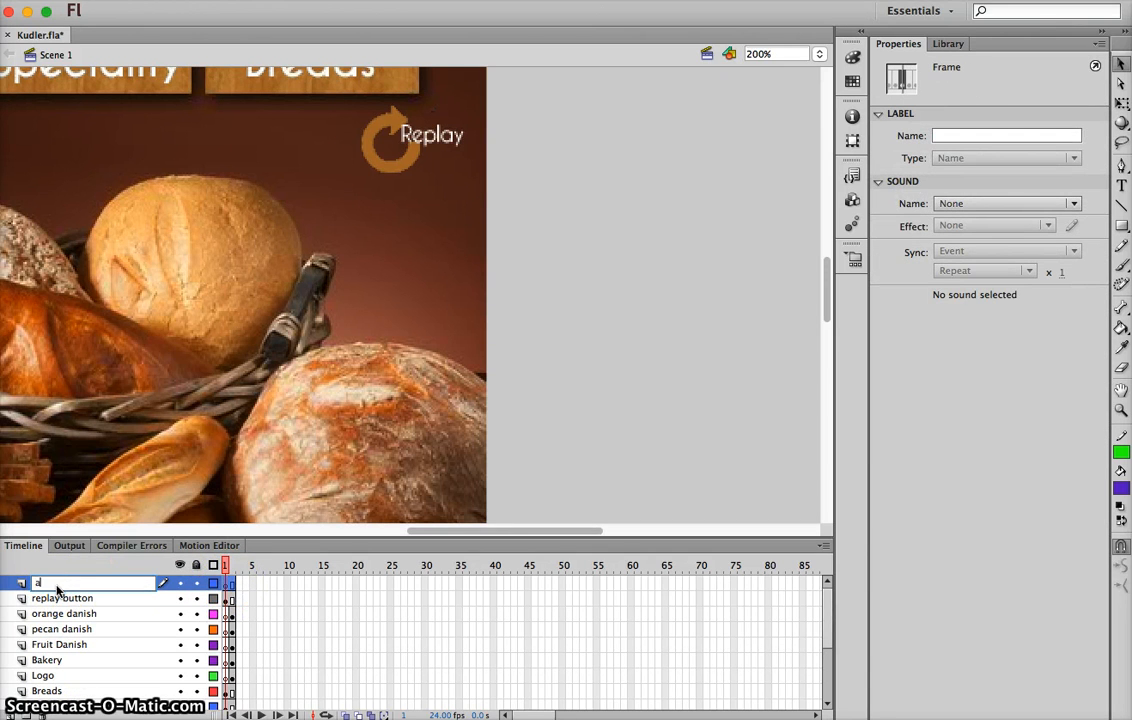
{"action": "left_click", "coordinate": [100, 590]}
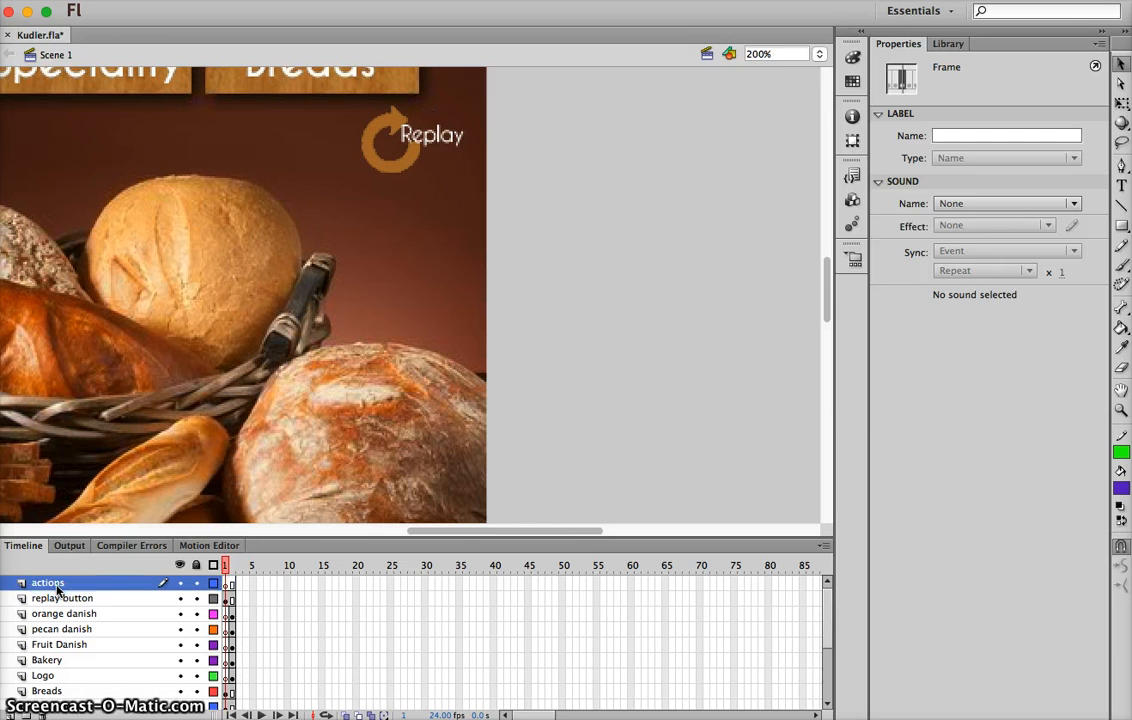
Add the script stop(); to the actions layer's frame span and close the script editor
{"action": "left_click", "coordinate": [231, 587]}
{"action": "right_click", "coordinate": [231, 587]}
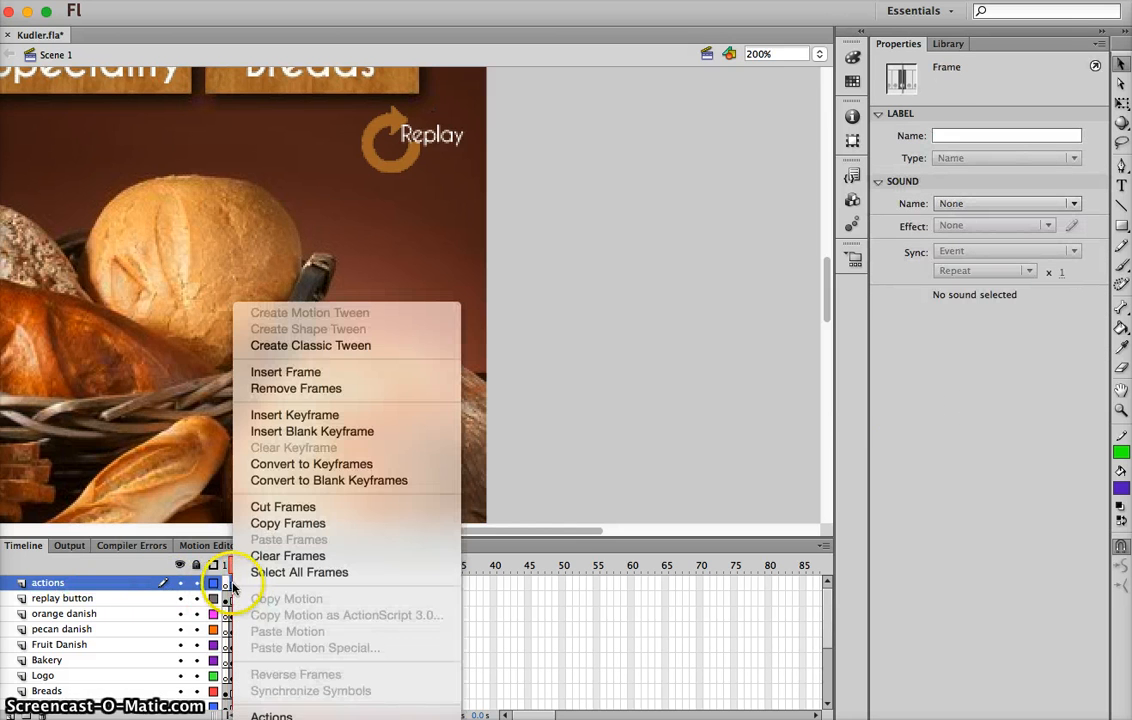
{"action": "left_click", "coordinate": [271, 716]}
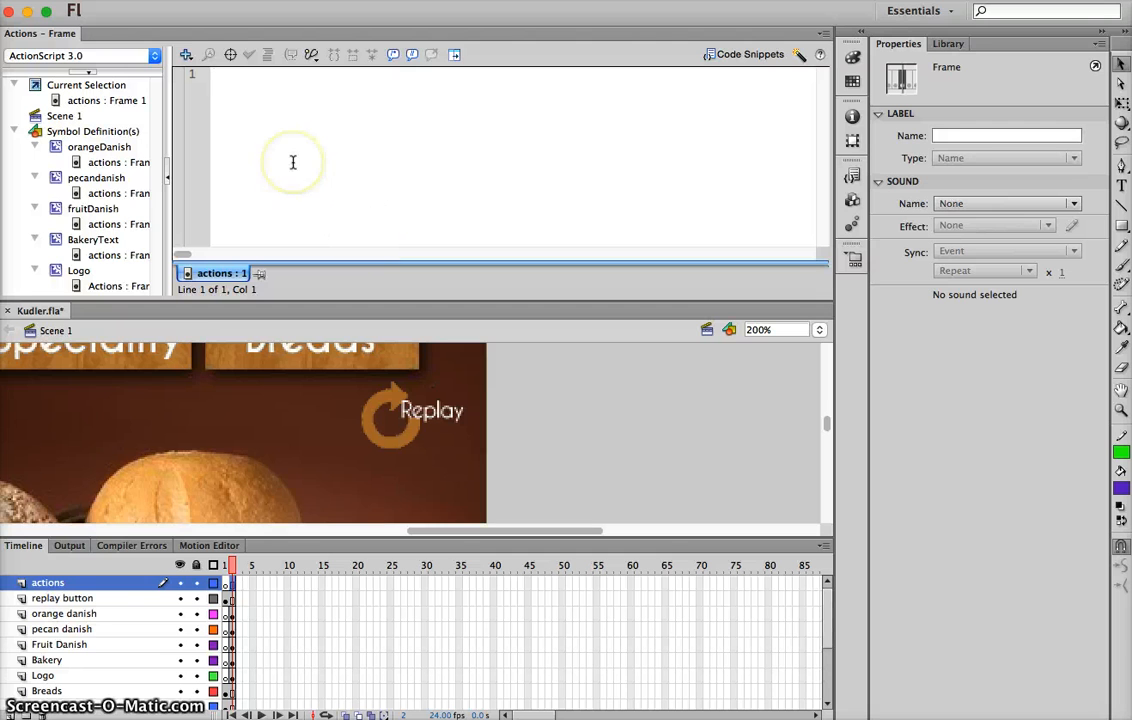
{"action": "type", "text": "stop();"}
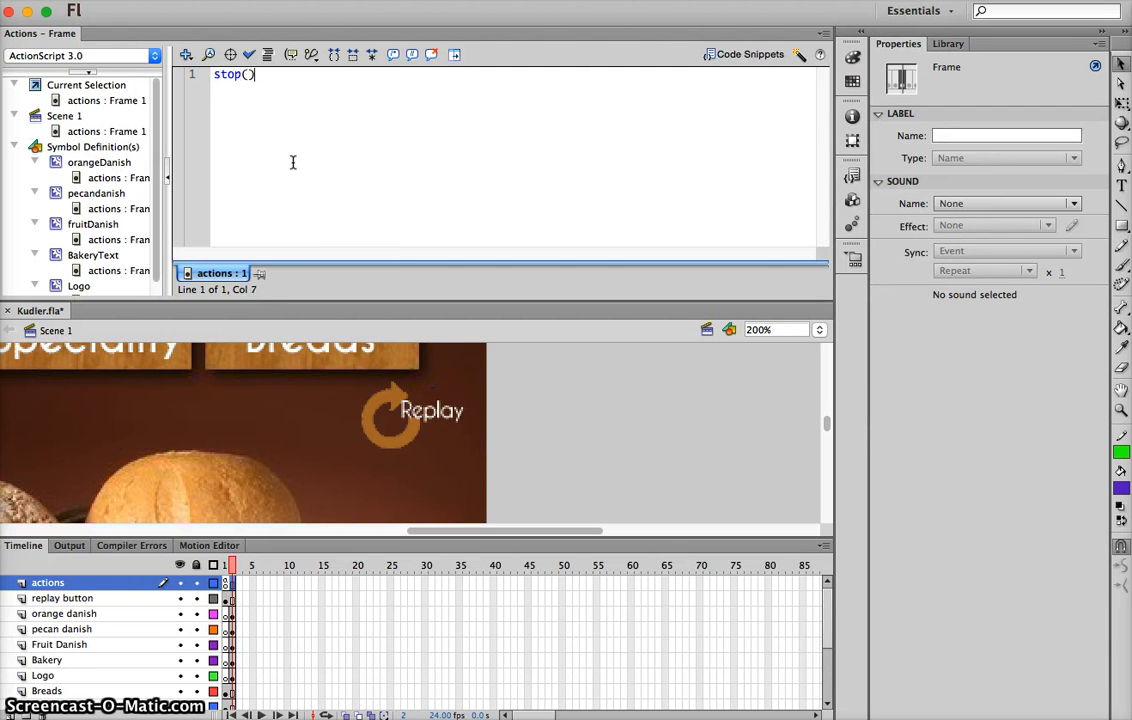
{"action": "left_click", "coordinate": [817, 40]}
{"action": "left_click", "coordinate": [930, 460]}
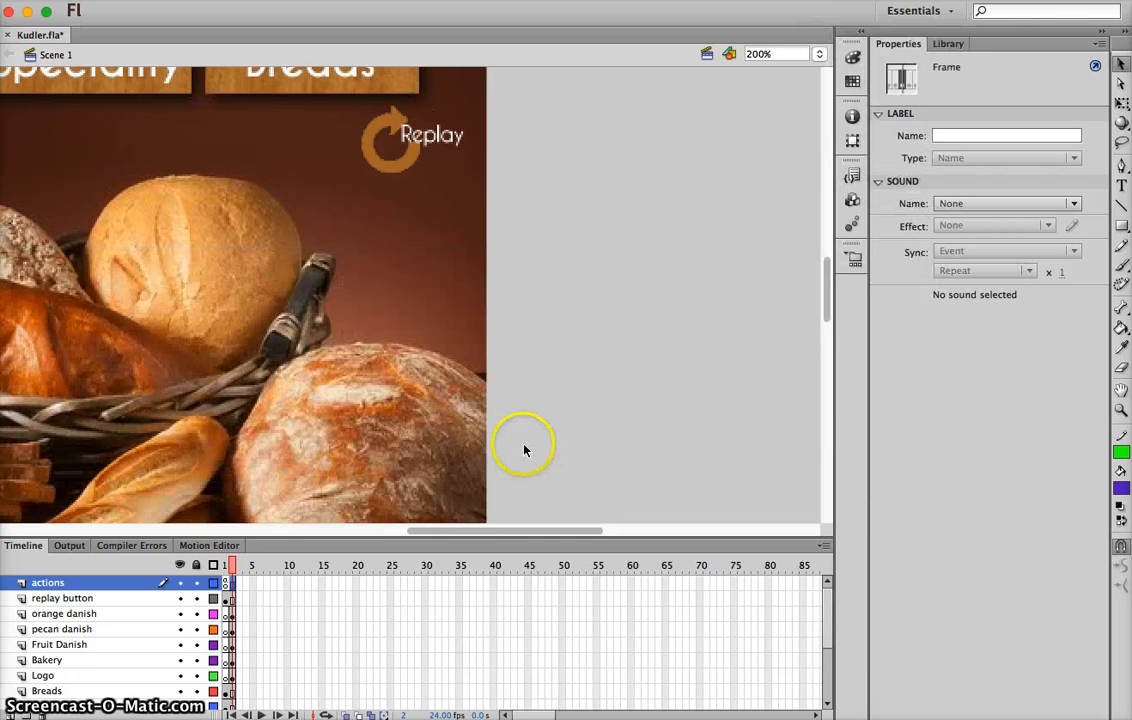
Apply the Click to Go to Frame and Play code snippet from Timeline Navigation to the replay button on the stage
{"action": "left_click", "coordinate": [418, 143]}
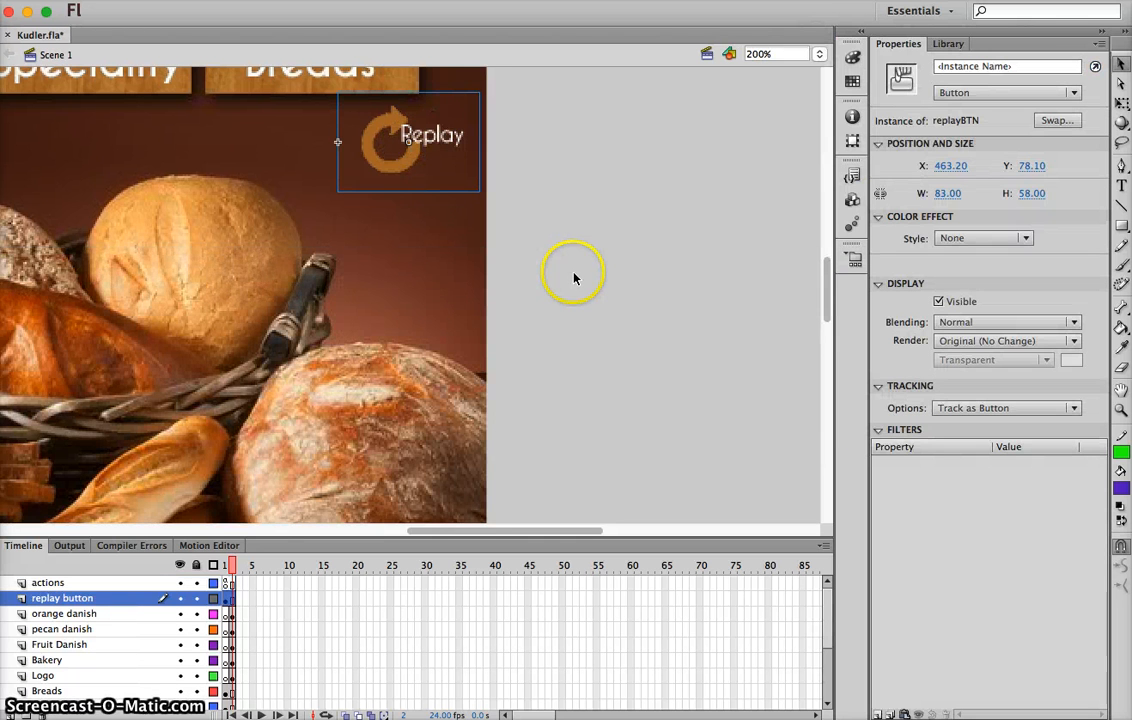
{"action": "left_click", "coordinate": [852, 177]}
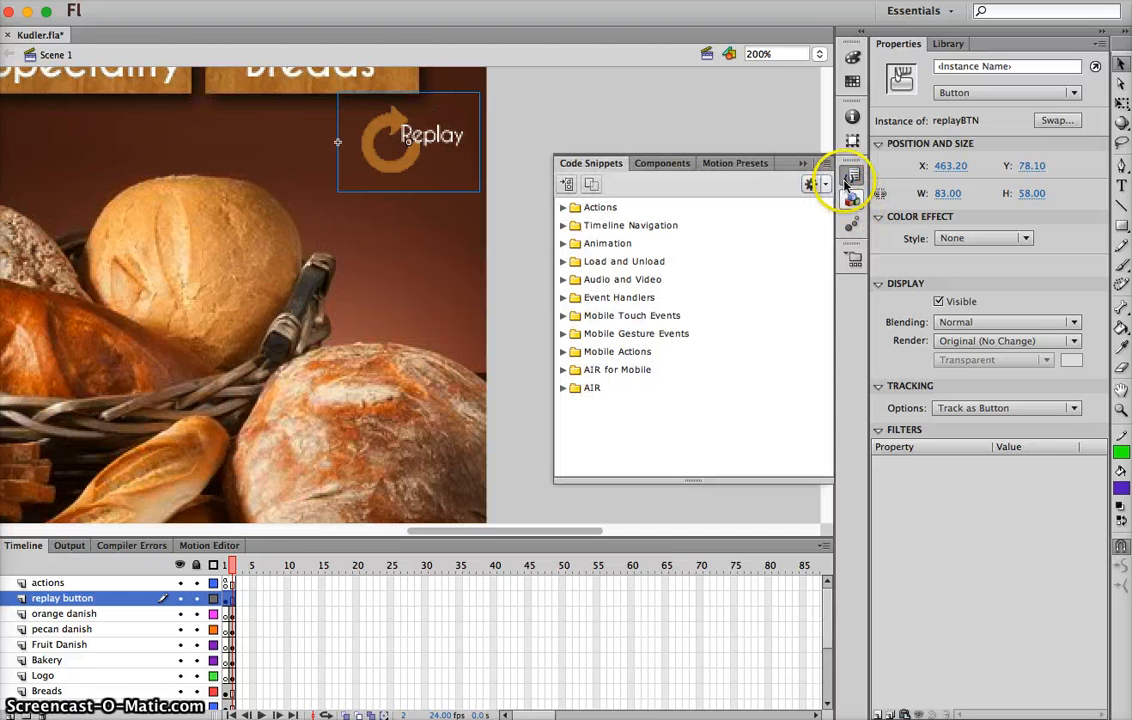
{"action": "left_click", "coordinate": [563, 226]}
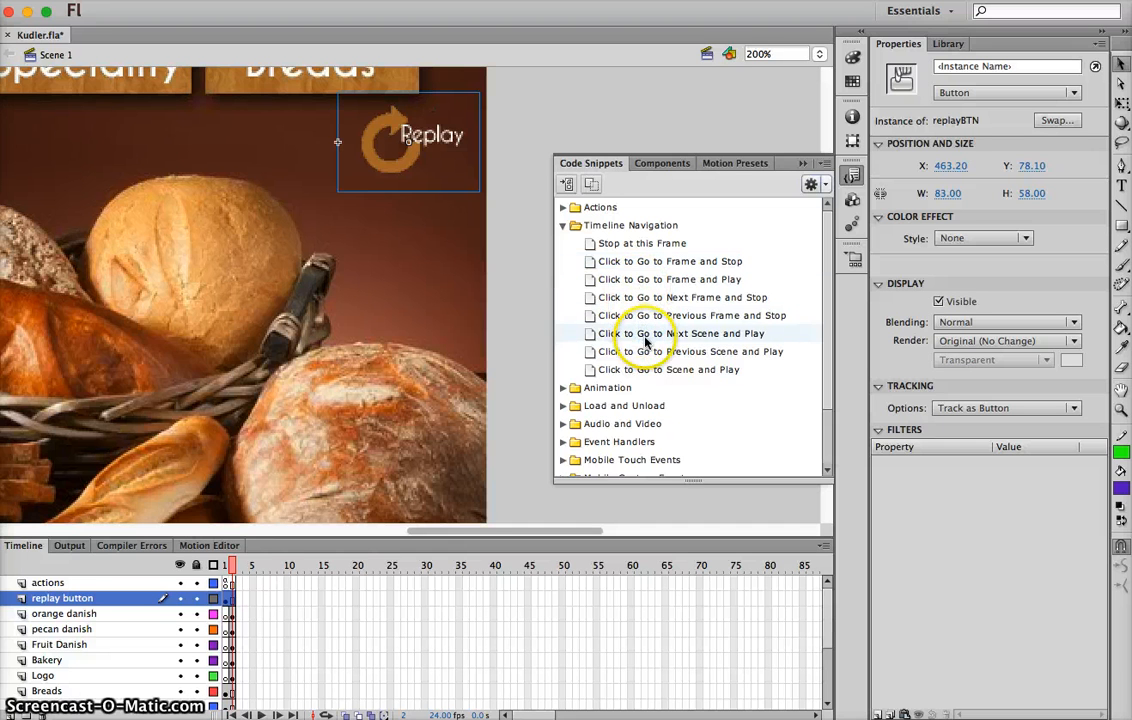
{"action": "left_click", "coordinate": [651, 280]}
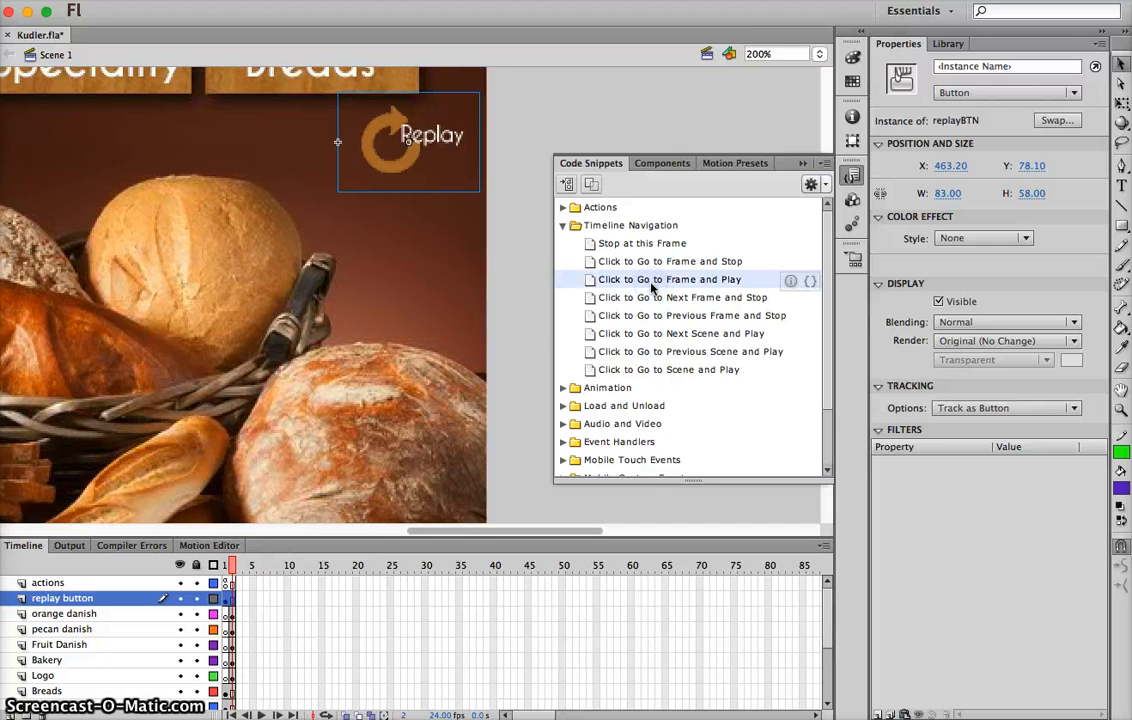
{"action": "double_click", "coordinate": [651, 283]}
Give the replay button the instance name BTNreplay and accept it for the snippet
{"action": "left_click", "coordinate": [626, 427]}
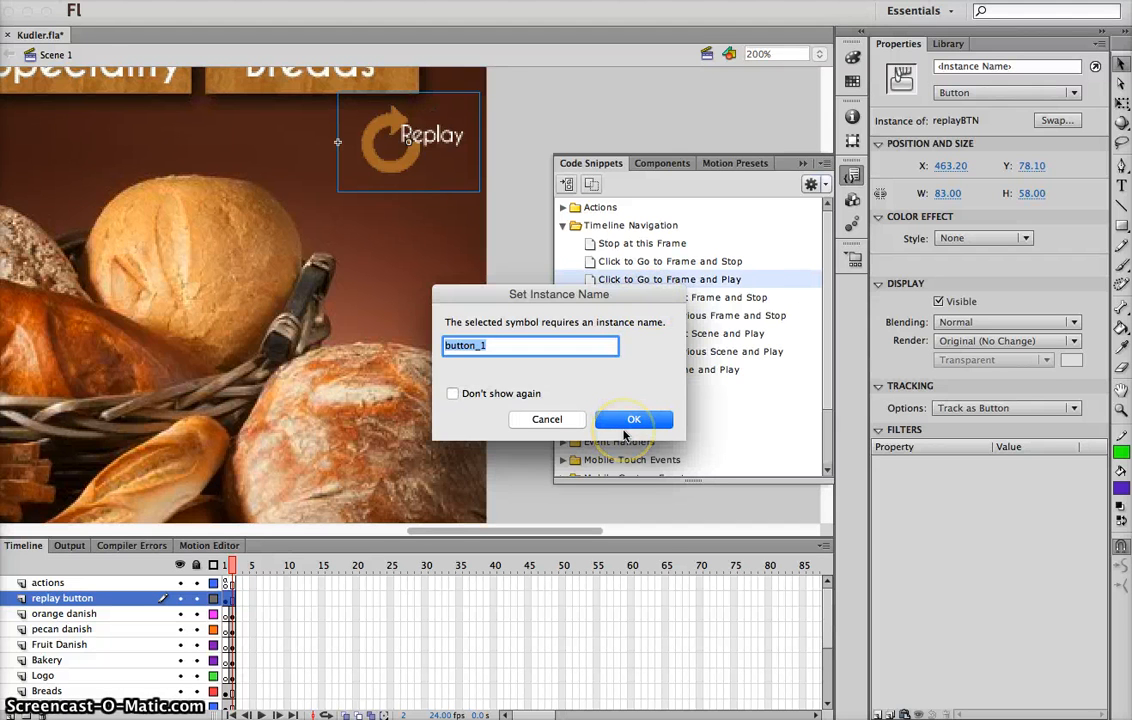
{"action": "type", "text": "re"}
{"action": "key", "text": "BackSpace"}
{"action": "key", "text": "BackSpace"}
{"action": "type", "text": "B"}
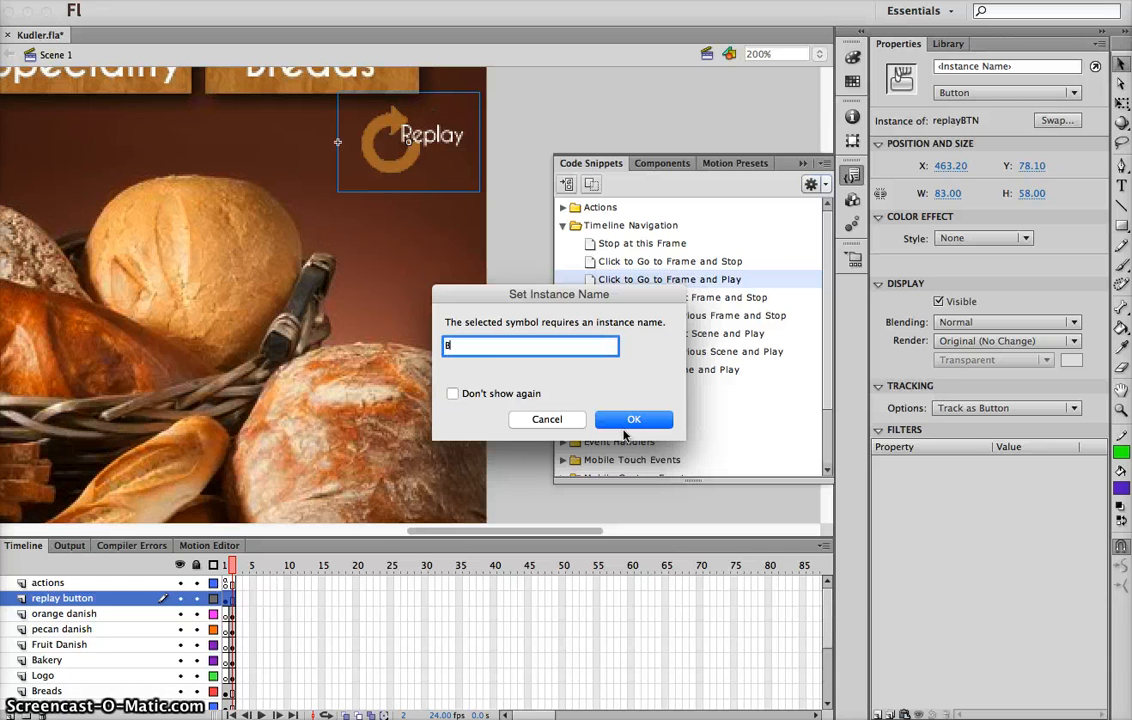
{"action": "type", "text": "TNrep"}
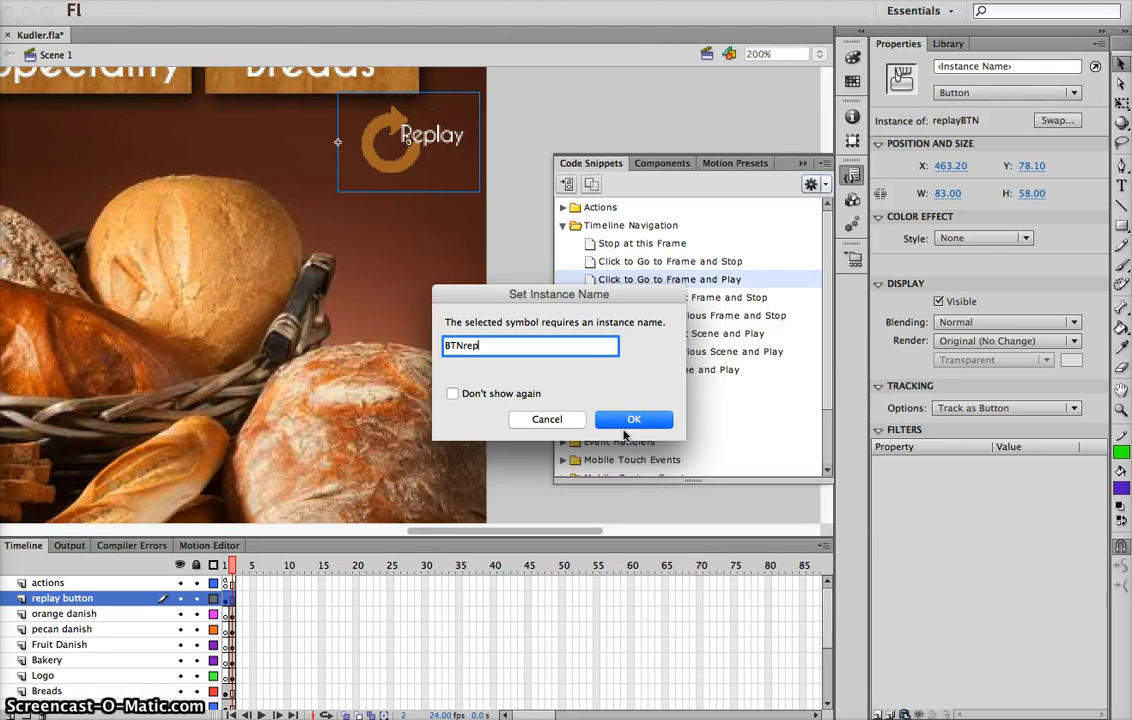
{"action": "type", "text": "lay"}
{"action": "left_click", "coordinate": [624, 424]}
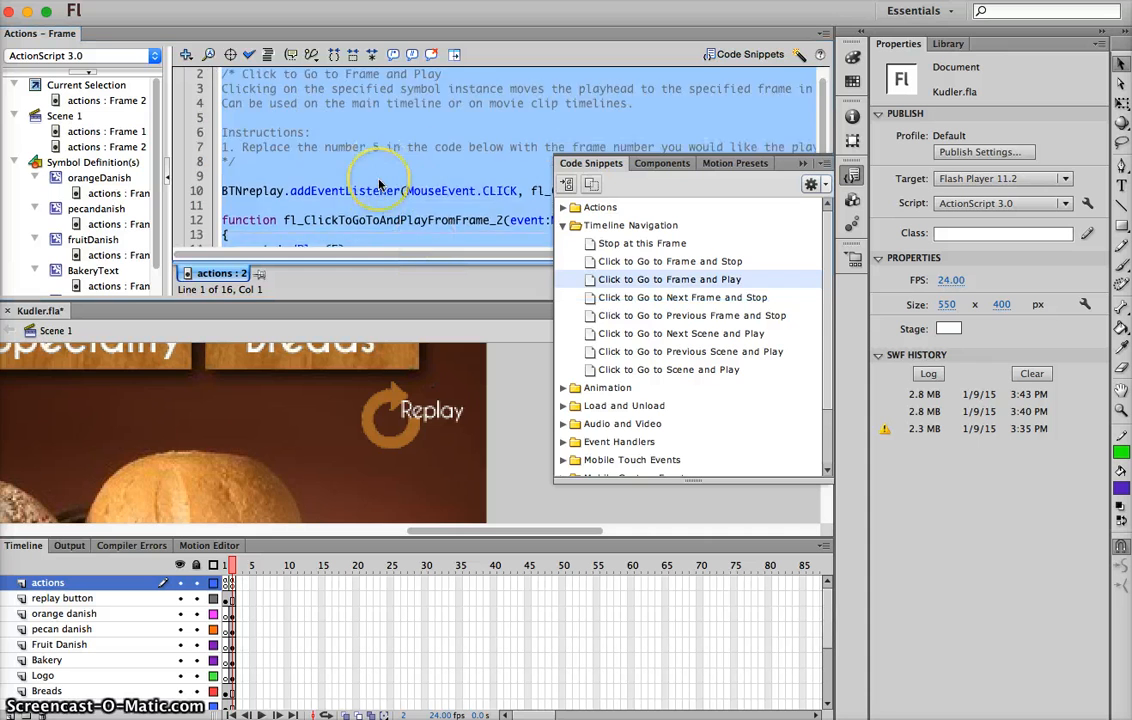
Change the gotoAndPlay frame number in the snippet to 1 and save the file
{"action": "scroll", "coordinate": [379, 184], "scroll_direction": "down", "scroll_amount": 2}
{"action": "double_click", "coordinate": [336, 195]}
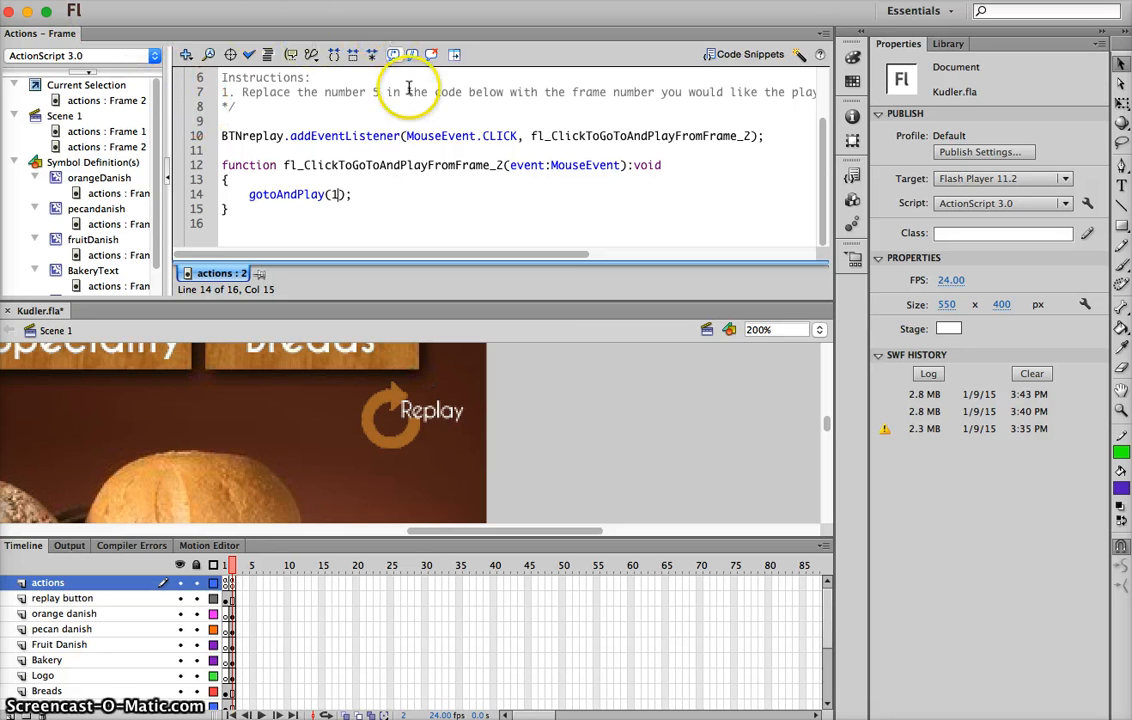
{"action": "key", "text": "super+s"}
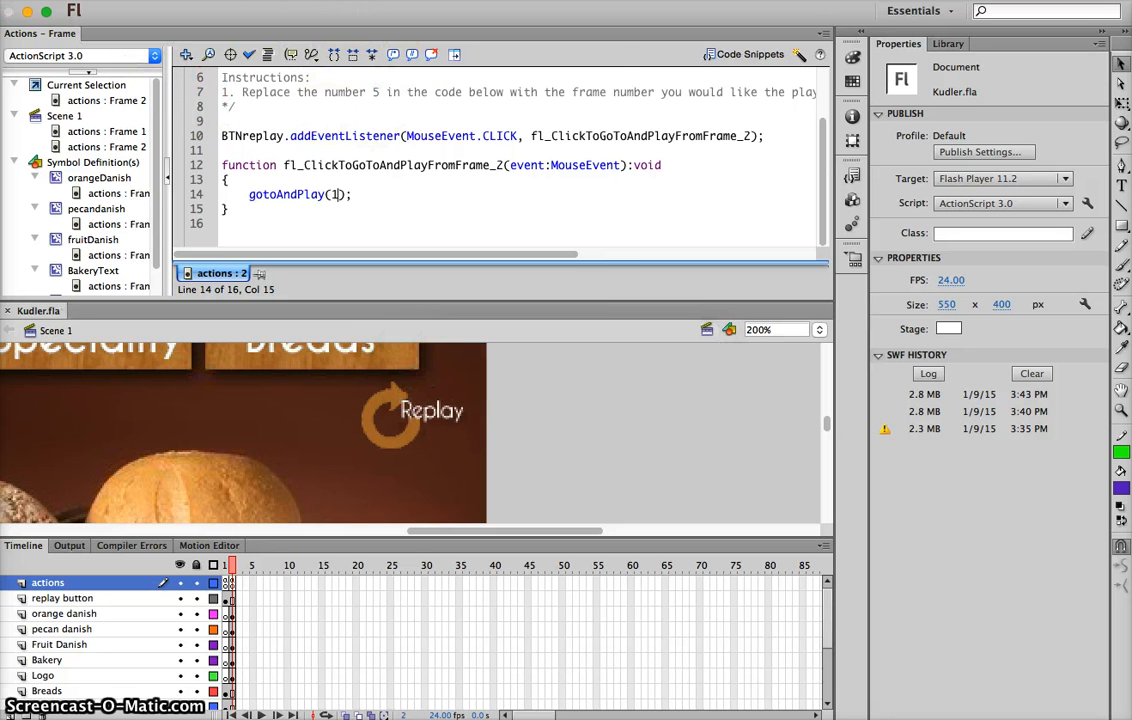
Test the movie to check the banner playback and close the preview
{"action": "left_click", "coordinate": [388, 1]}
{"action": "mouse_move", "coordinate": [400, 108]}
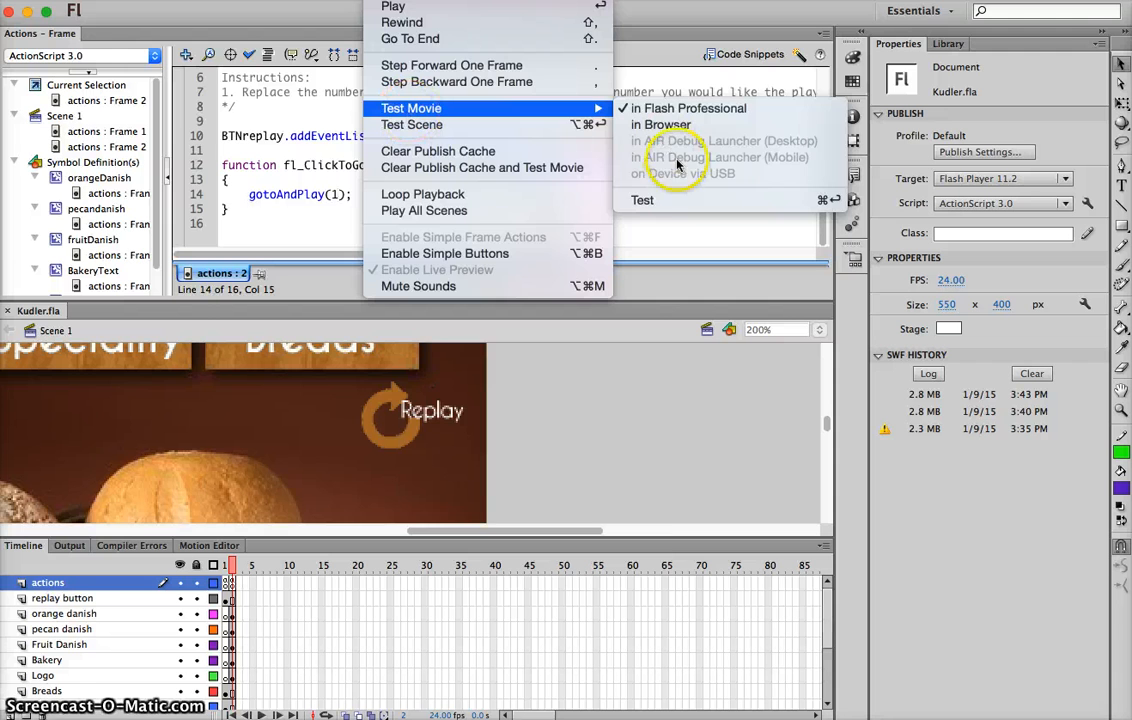
{"action": "left_click", "coordinate": [662, 198]}
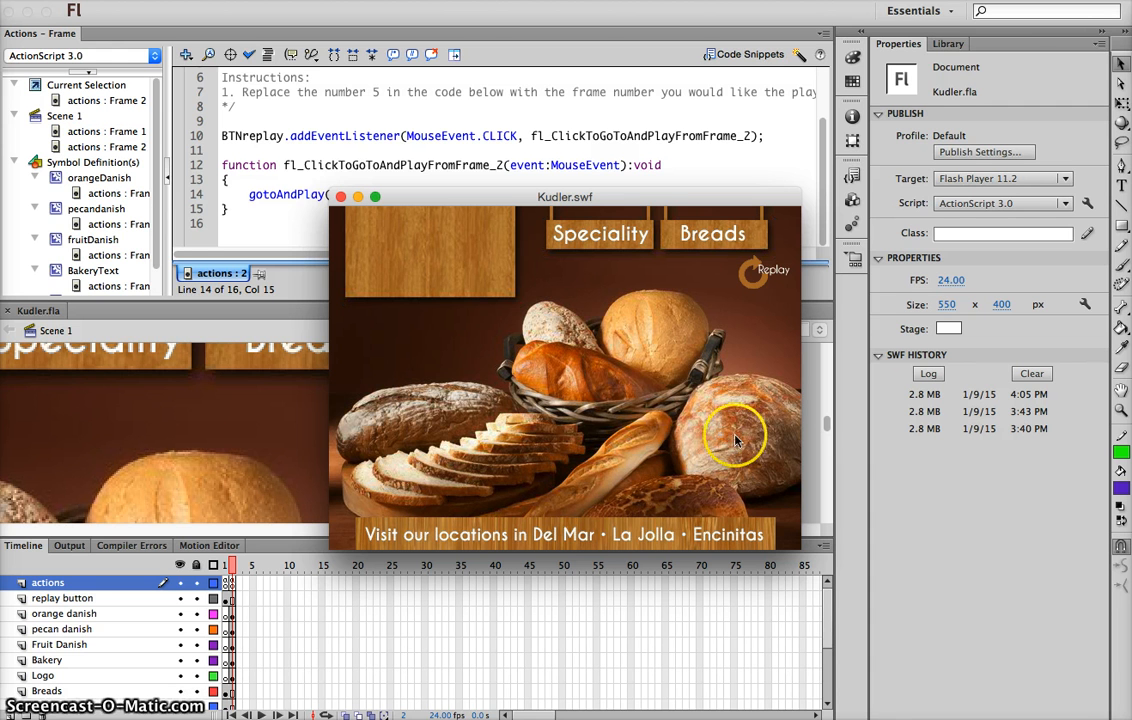
{"action": "left_click", "coordinate": [340, 197]}
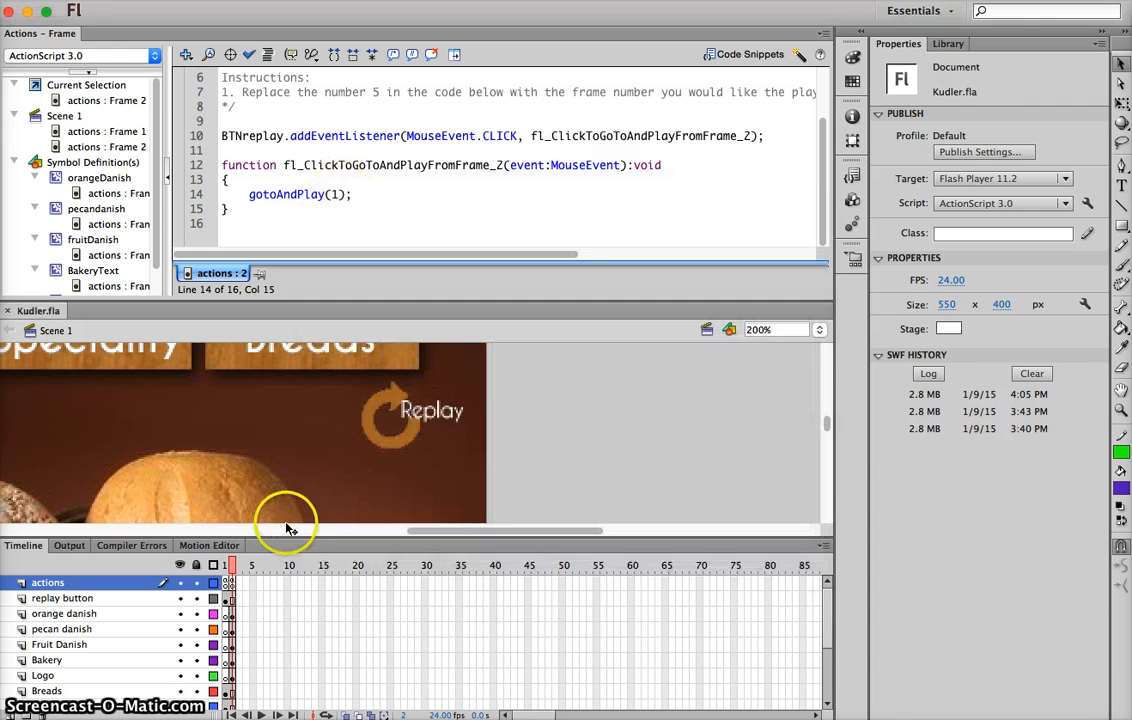
Compare the scripts on the actions layer's two frames and delete stop(); from frame 1
{"action": "left_click", "coordinate": [231, 585]}
{"action": "scroll", "coordinate": [346, 130], "scroll_direction": "up", "scroll_amount": 3}
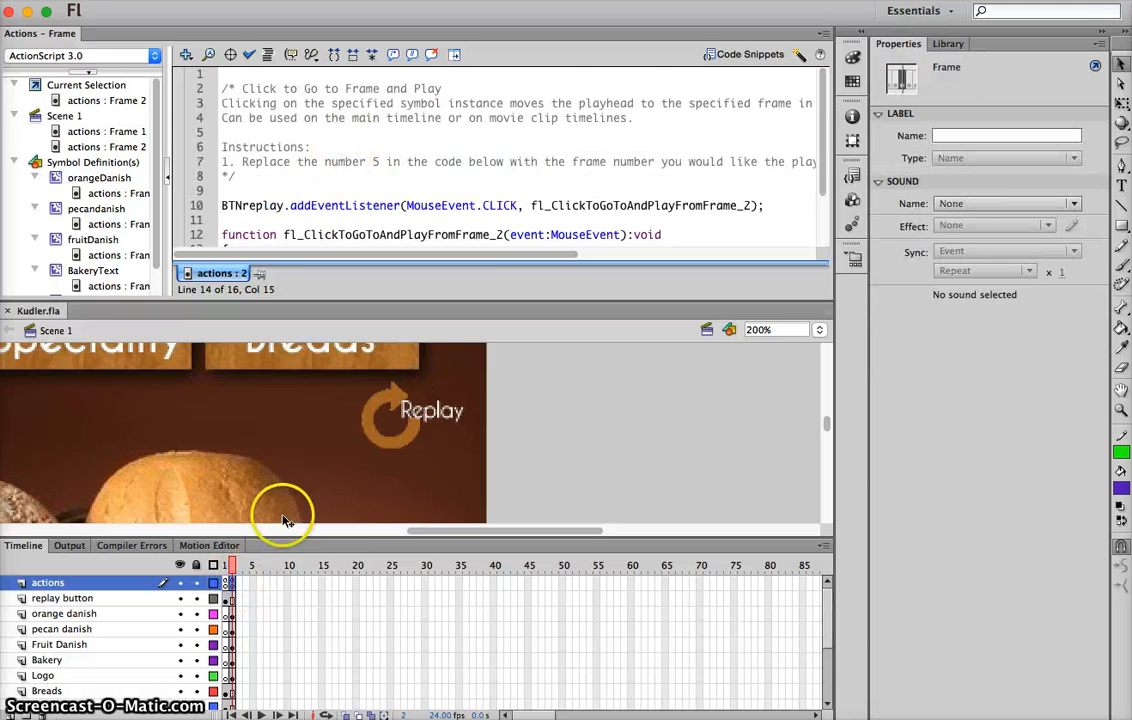
{"action": "left_click", "coordinate": [225, 584]}
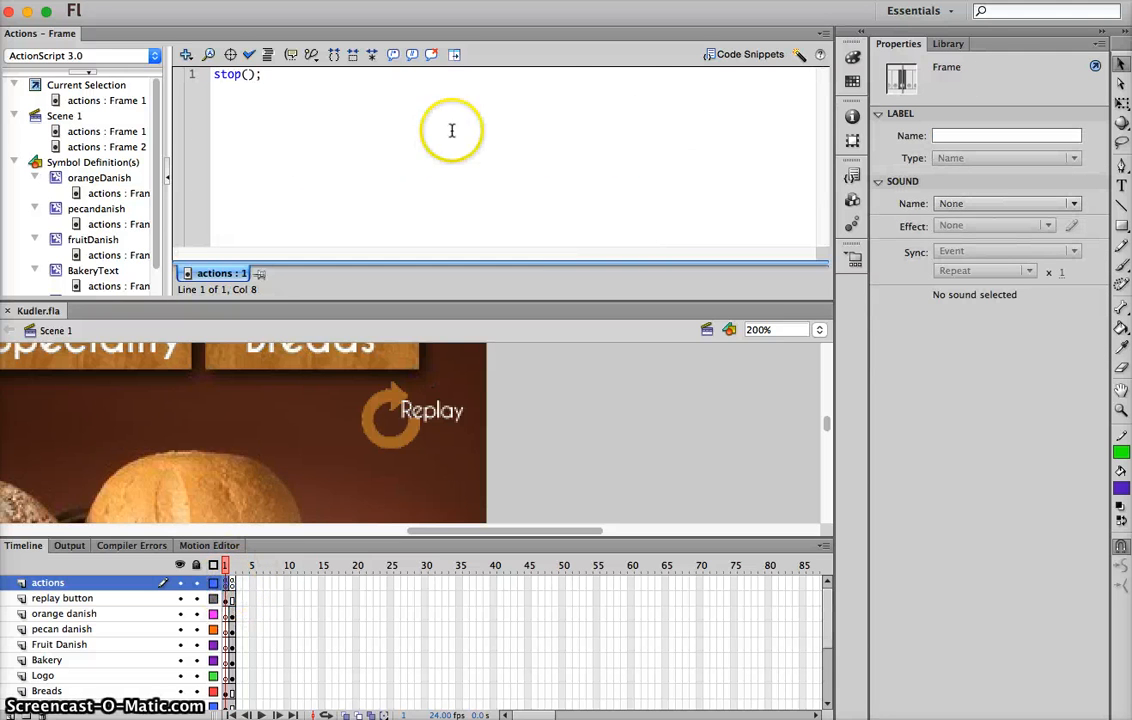
{"action": "left_click_drag", "start_coordinate": [262, 74], "coordinate": [152, 76]}
{"action": "key", "text": "BackSpace"}
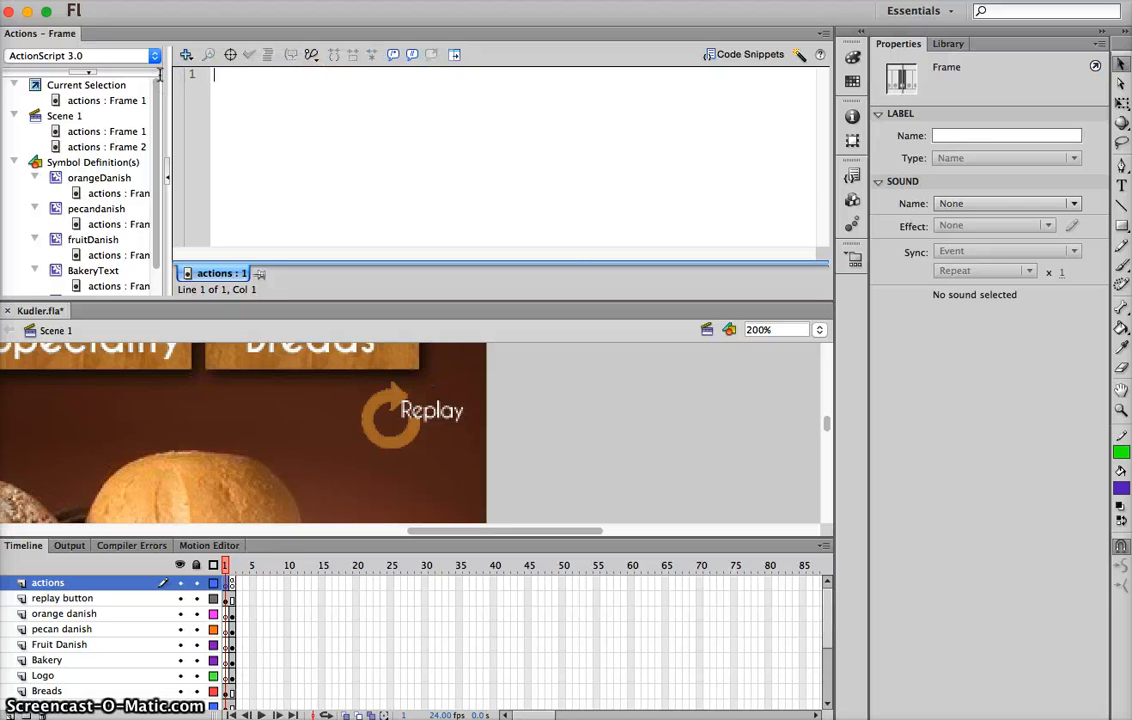
Select frame 2 of the actions layer, test the movie again and close the preview
{"action": "left_click", "coordinate": [232, 584]}
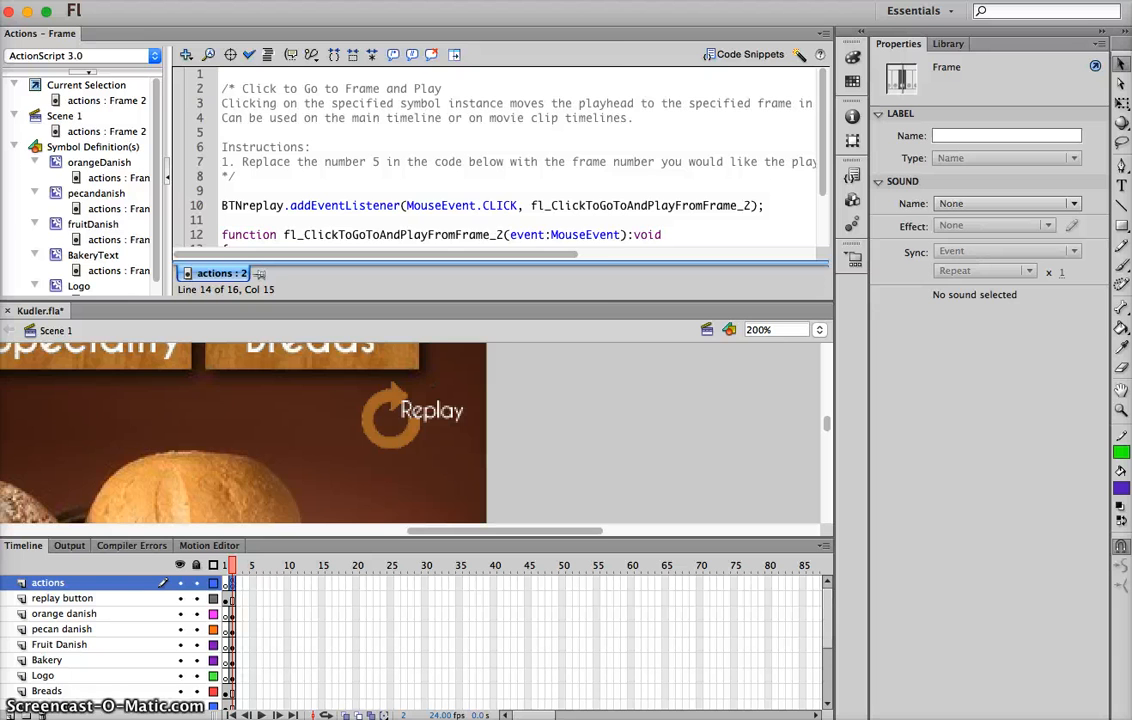
{"action": "left_click", "coordinate": [392, 1]}
{"action": "mouse_move", "coordinate": [413, 113]}
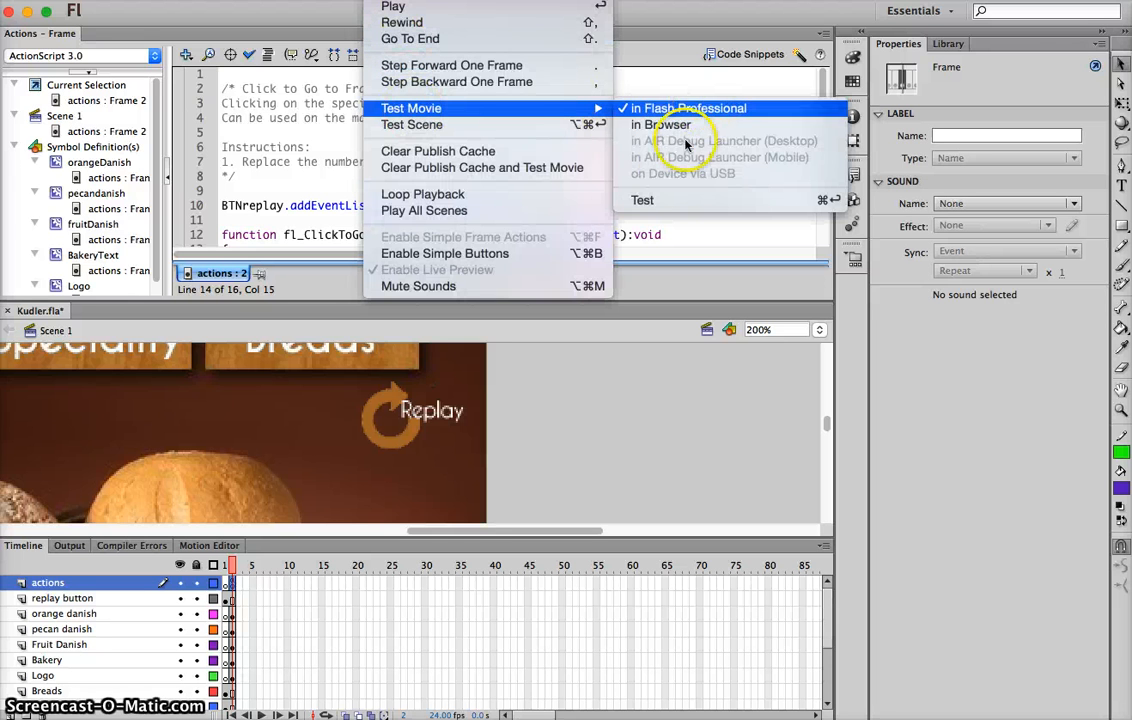
{"action": "left_click", "coordinate": [660, 201]}
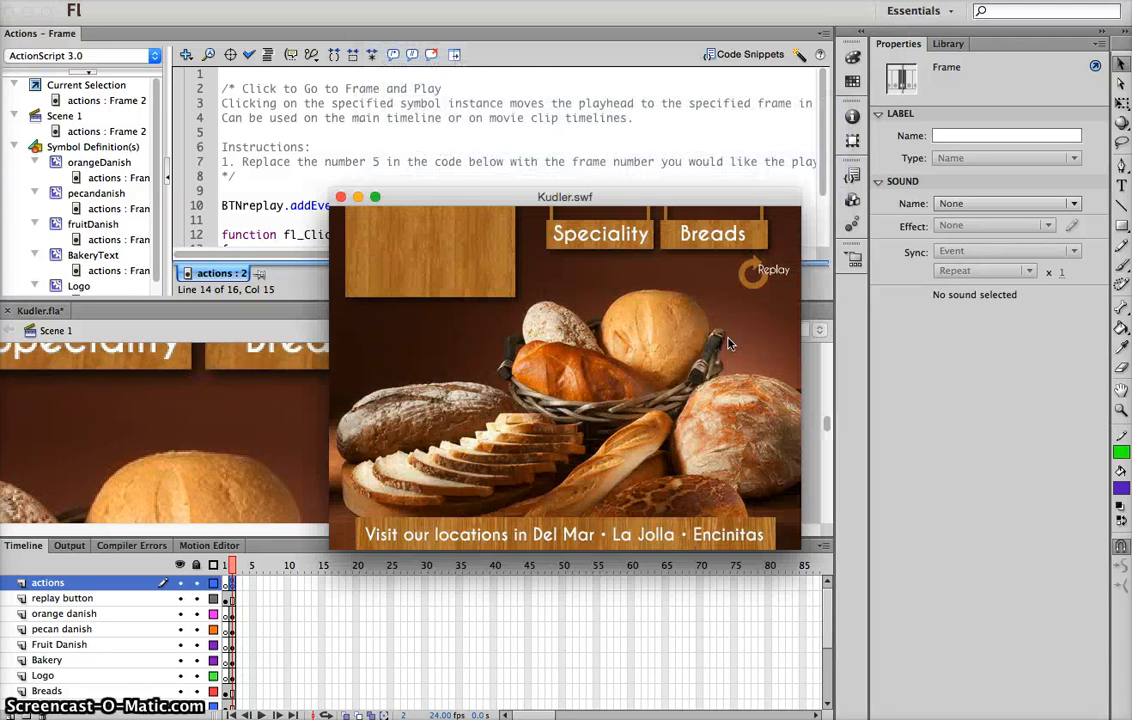
{"action": "left_click", "coordinate": [342, 198]}
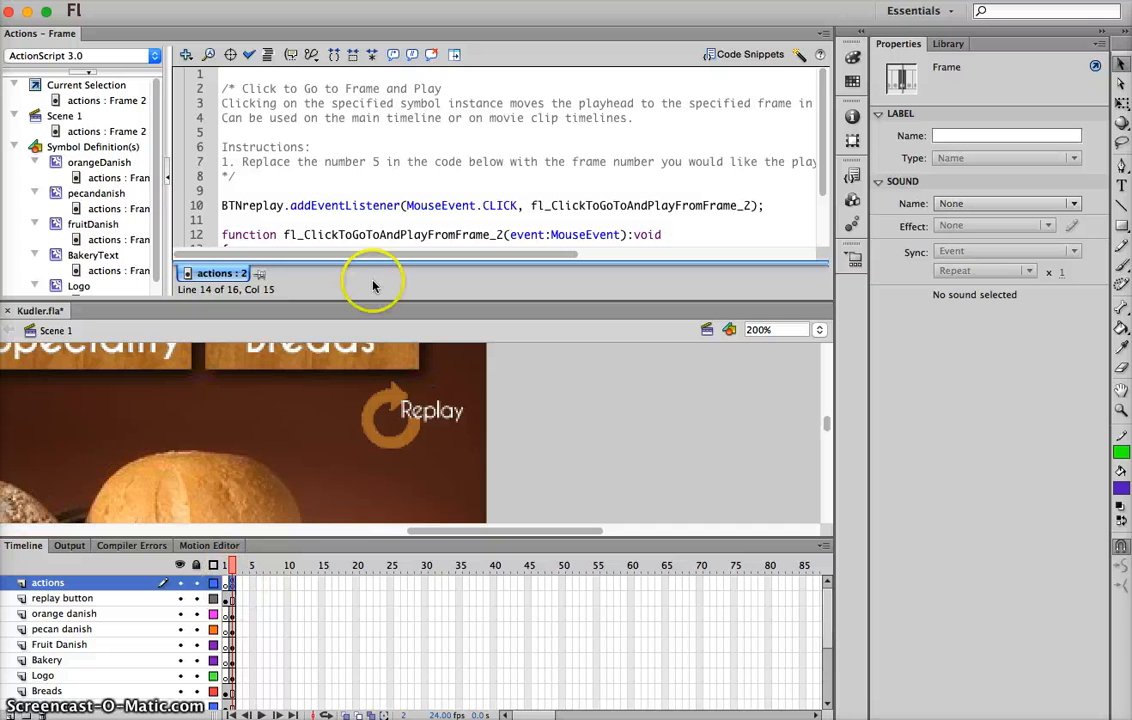
Add stop(); on the first line of the actions layer's frame 2 script, above the snippet comment
{"action": "scroll", "coordinate": [349, 209], "scroll_direction": "down", "scroll_amount": 3}
{"action": "scroll", "coordinate": [349, 209], "scroll_direction": "up", "scroll_amount": 3}
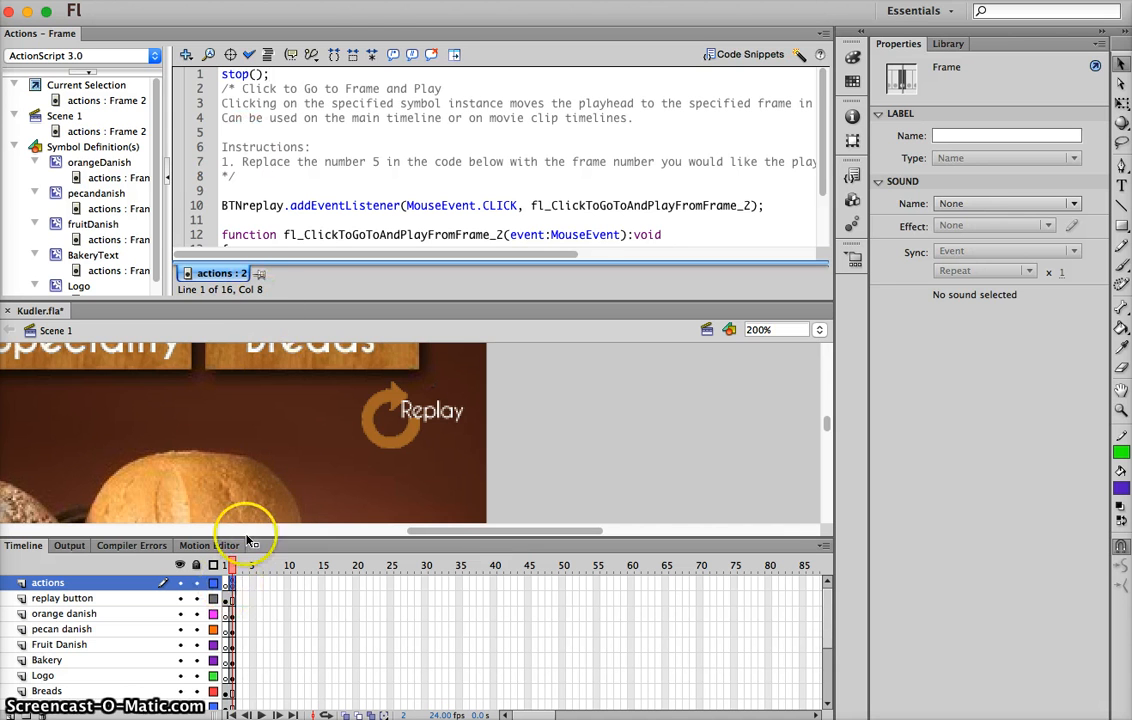
Test the movie, replay the animation twice with the banner's replay button and close the preview
{"action": "left_click", "coordinate": [388, 1]}
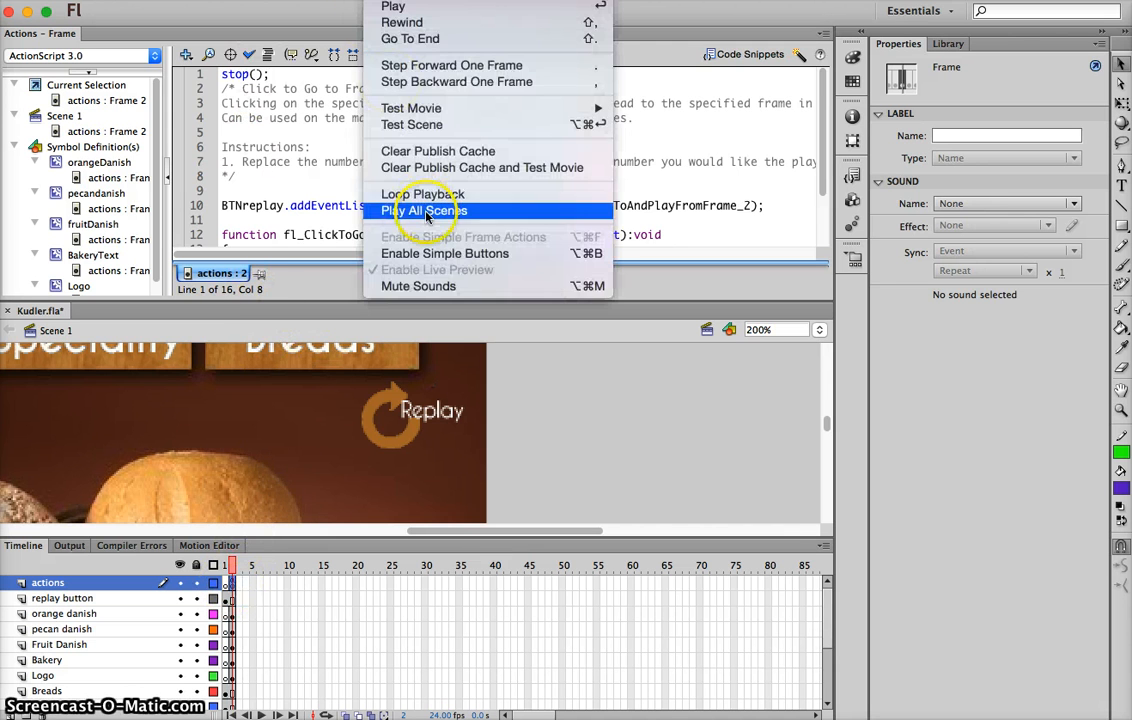
{"action": "mouse_move", "coordinate": [412, 109]}
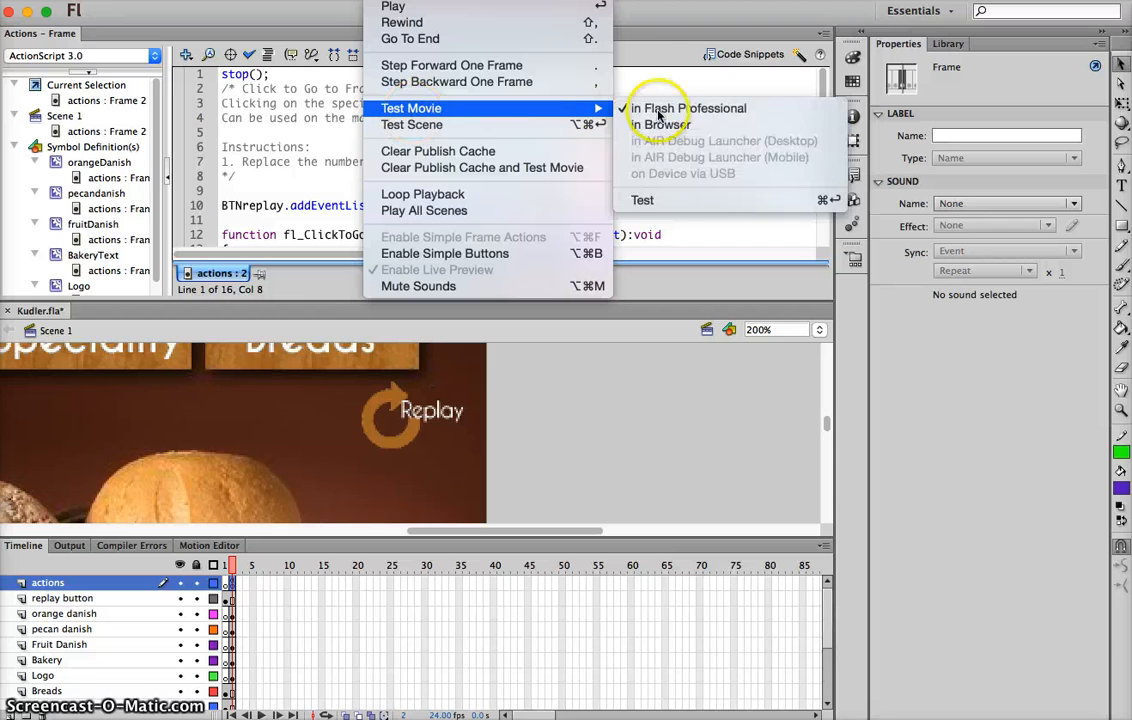
{"action": "left_click", "coordinate": [652, 198]}
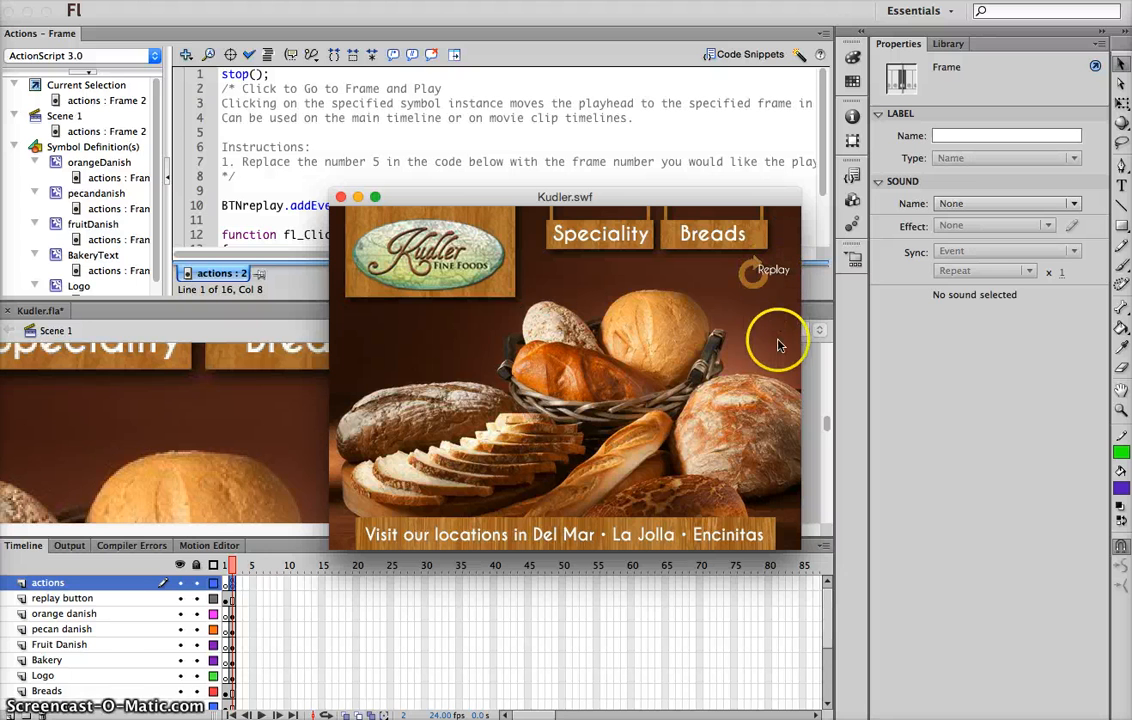
{"action": "left_click", "coordinate": [774, 273]}
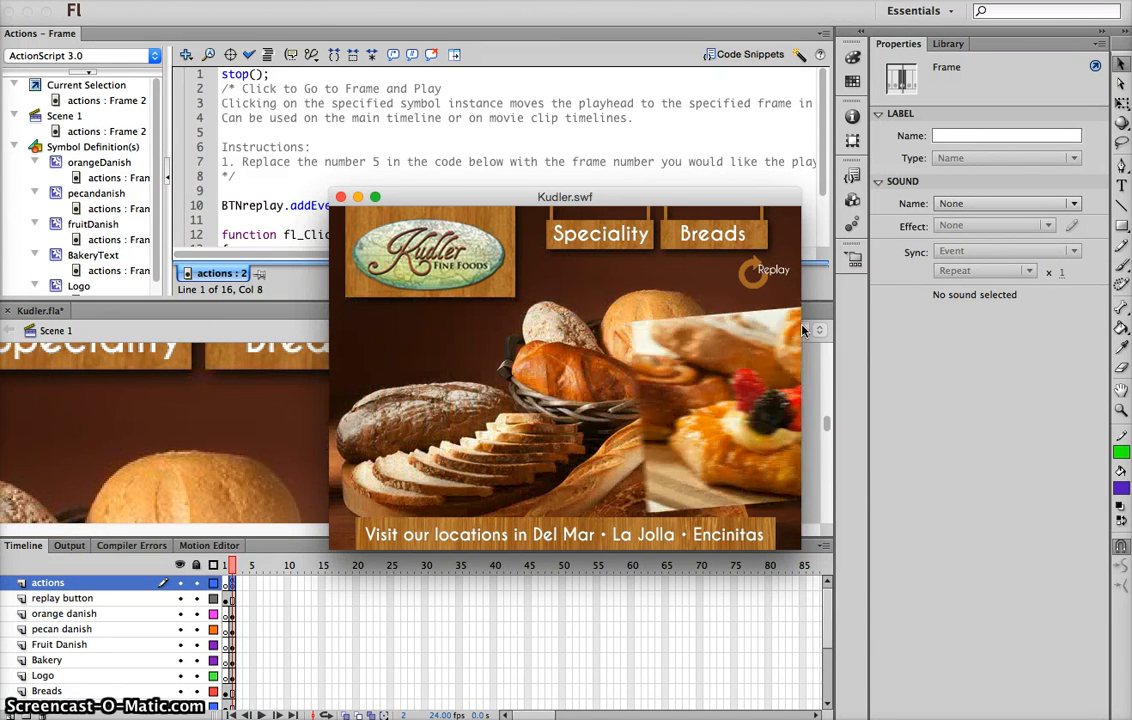
{"action": "left_click", "coordinate": [771, 274]}
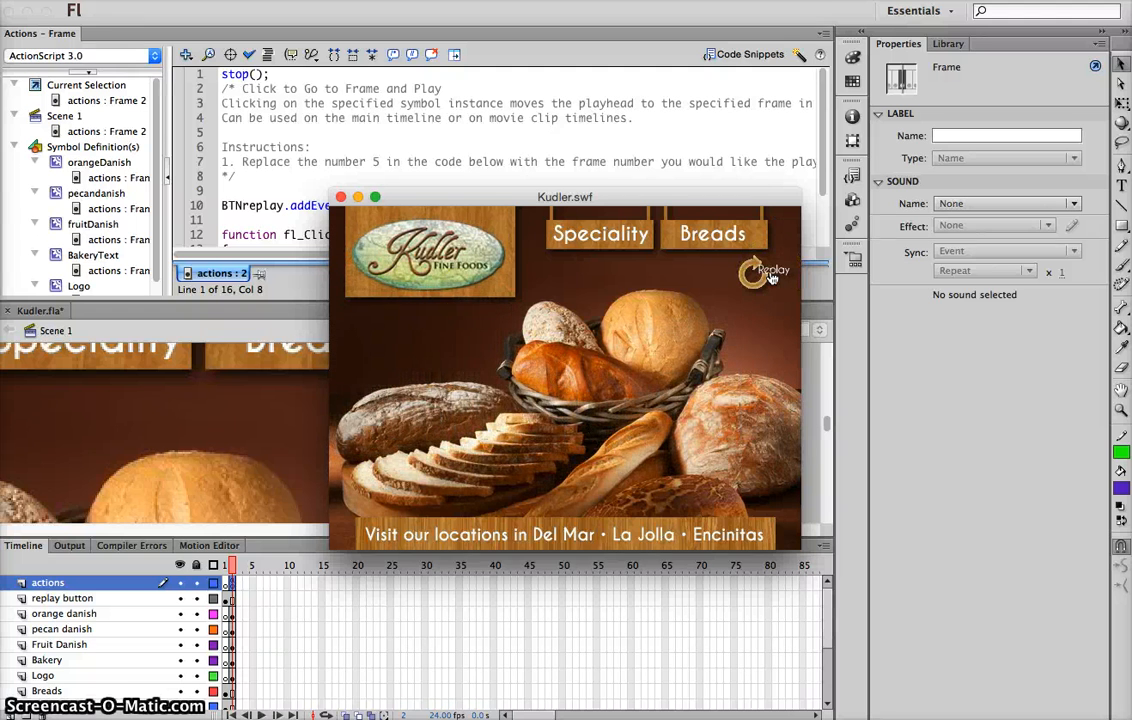
{"action": "left_click", "coordinate": [340, 197]}
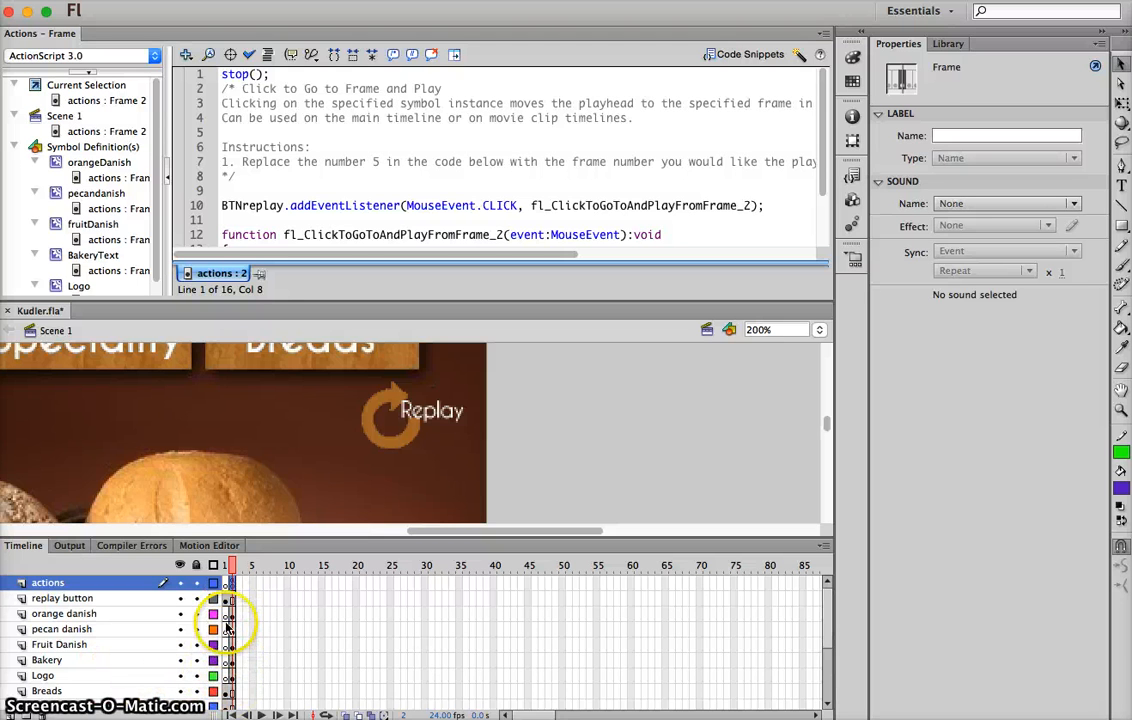
Examine the frames of the Breads, Speciality and hanging banners layers and the replay button instance
{"action": "scroll", "coordinate": [228, 618], "scroll_direction": "down", "scroll_amount": 6}
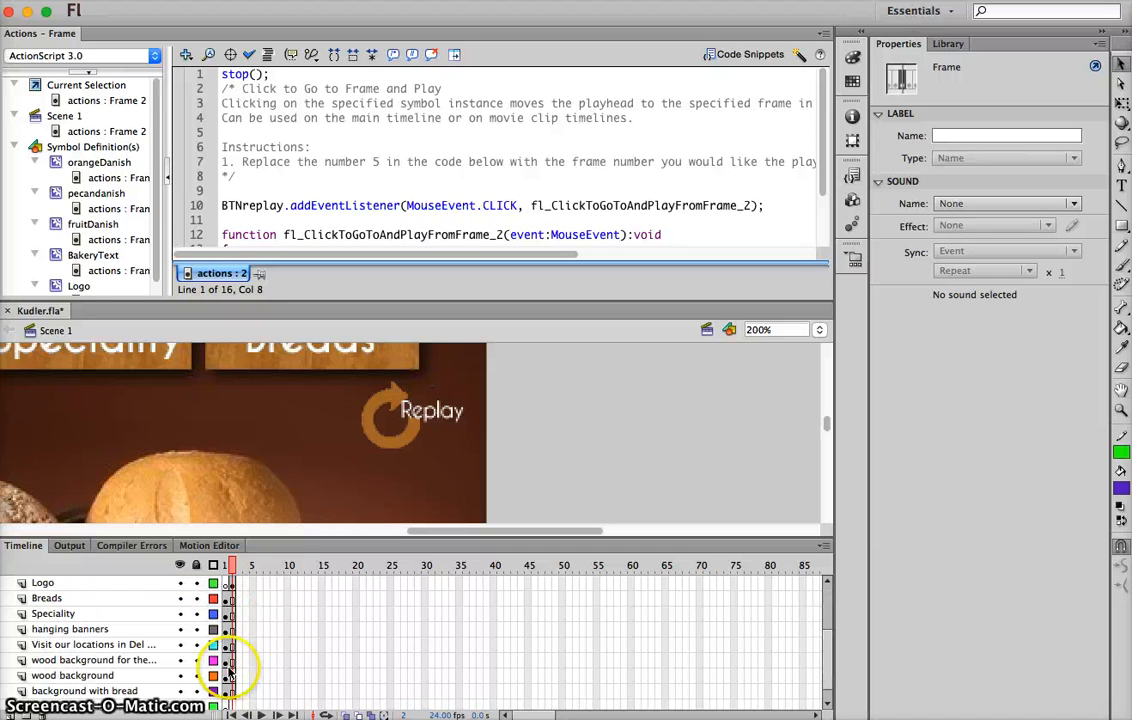
{"action": "left_click", "coordinate": [226, 600]}
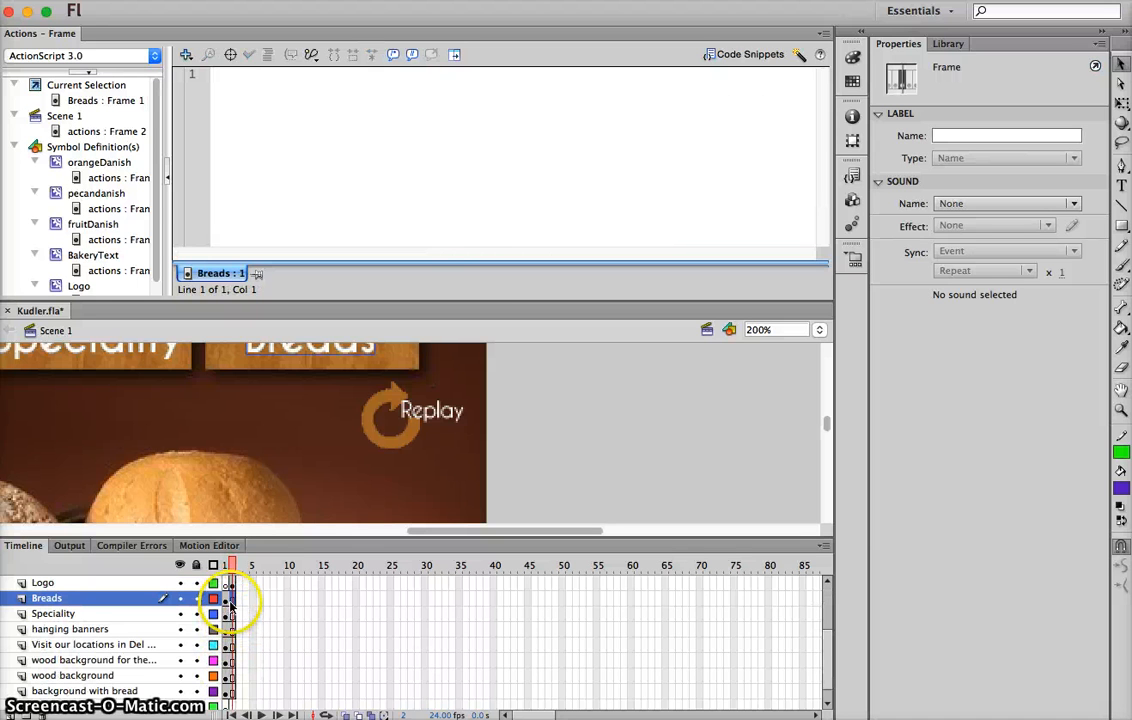
{"action": "left_click", "coordinate": [228, 614]}
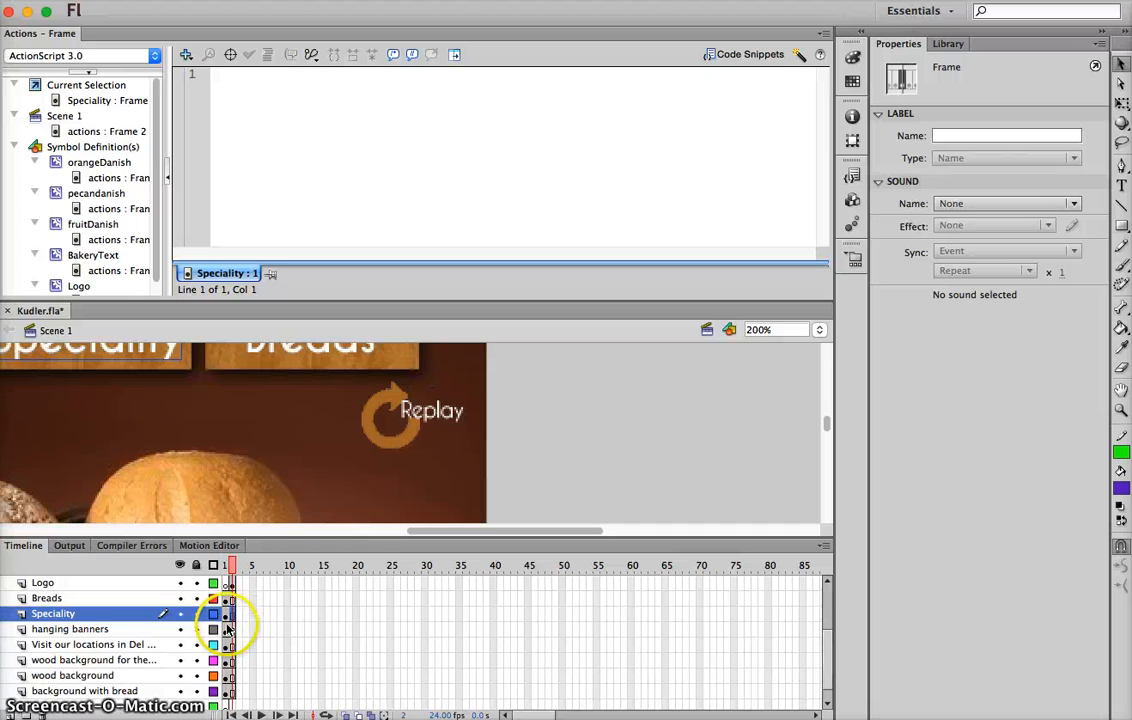
{"action": "left_click", "coordinate": [230, 630]}
{"action": "left_click", "coordinate": [234, 630]}
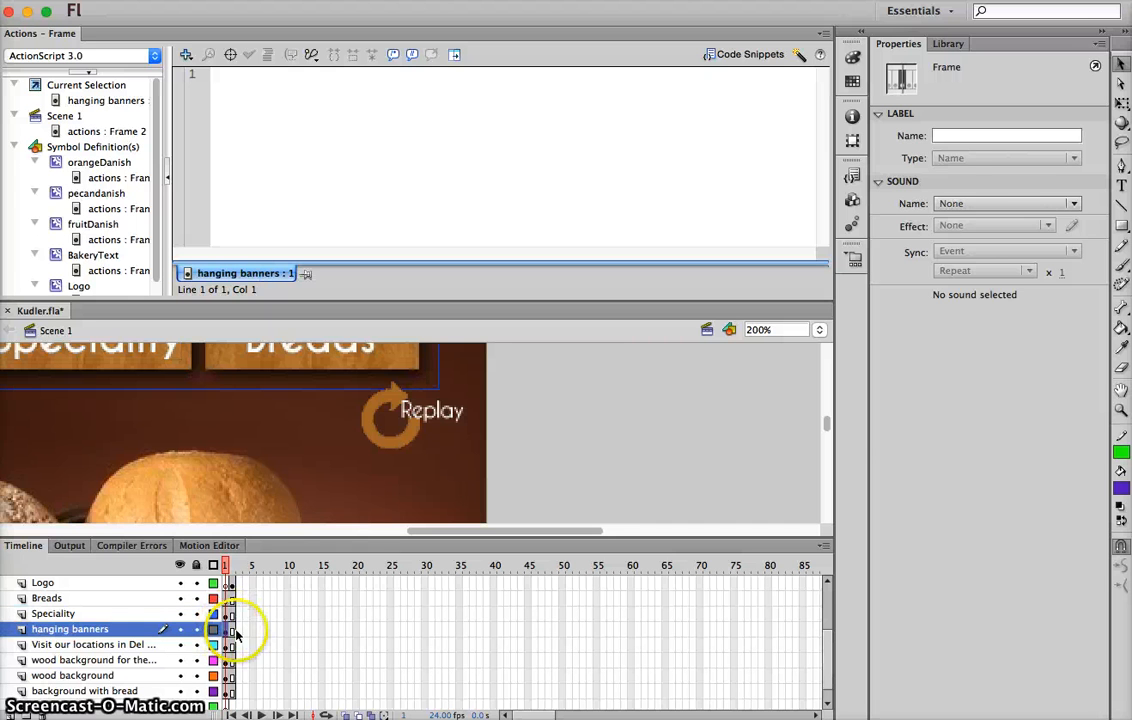
{"action": "left_click", "coordinate": [402, 442]}
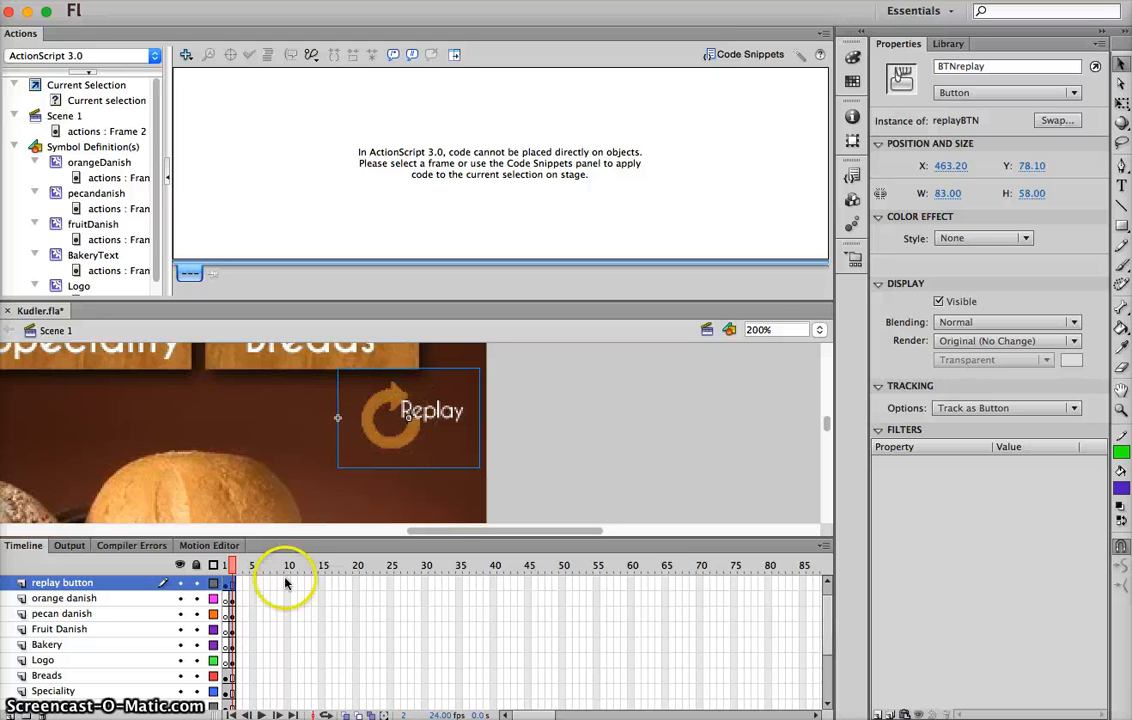
{"action": "scroll", "coordinate": [234, 610], "scroll_direction": "up", "scroll_amount": 1}
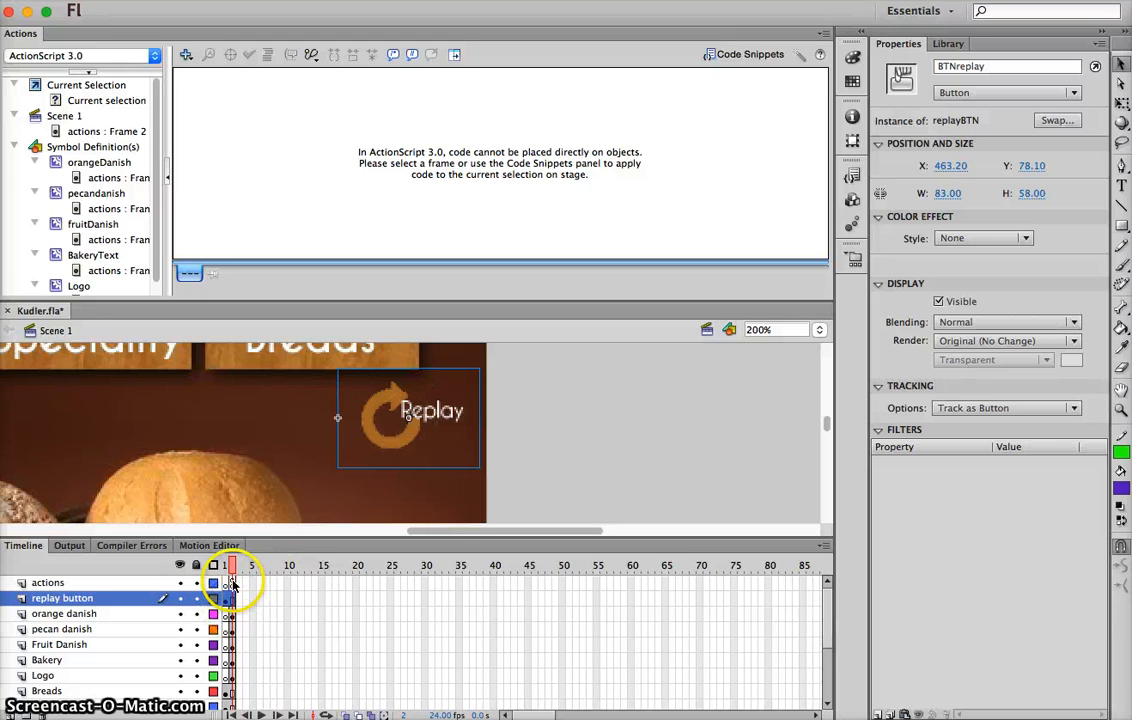
Review the actions layer's frame 2 script, from the gotoAndPlay frame number to the stop(); line
{"action": "left_click", "coordinate": [232, 583]}
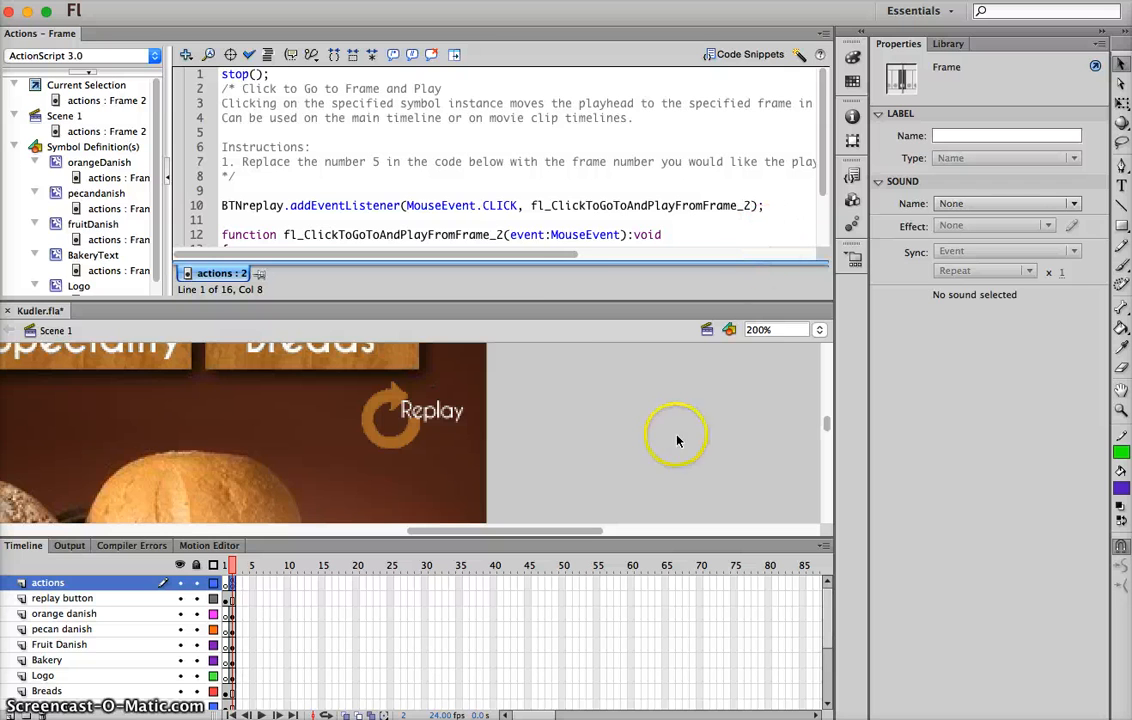
{"action": "scroll", "coordinate": [514, 220], "scroll_direction": "down", "scroll_amount": 3}
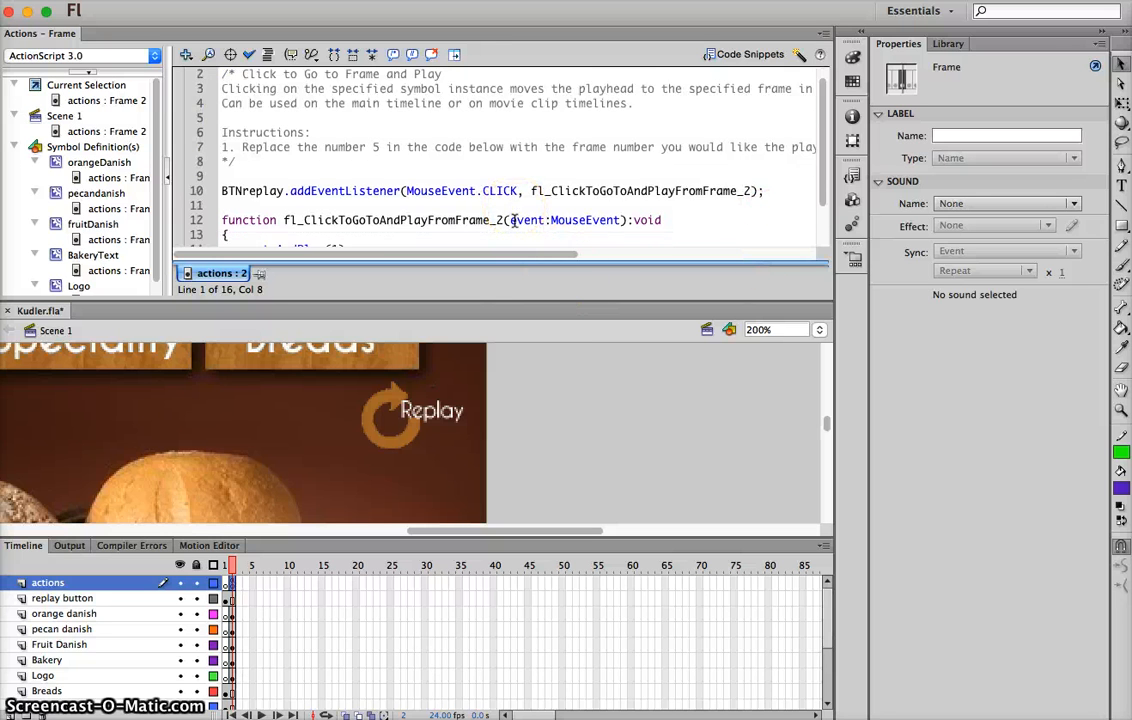
{"action": "double_click", "coordinate": [338, 220]}
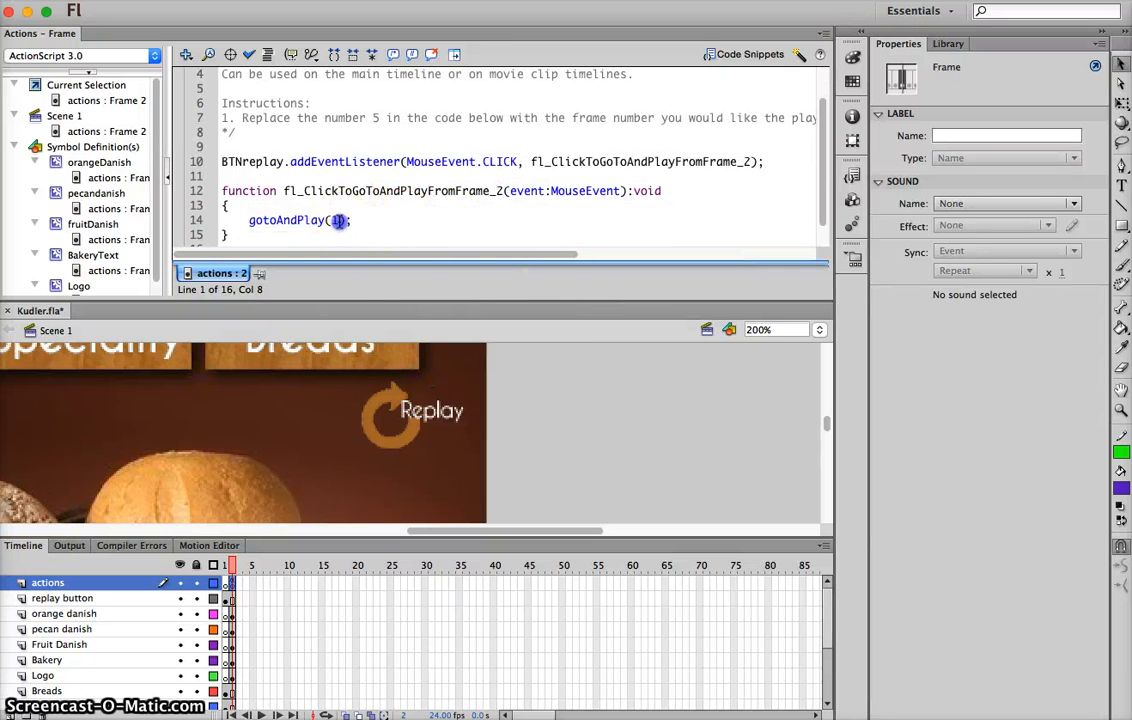
{"action": "left_click", "coordinate": [225, 583]}
{"action": "left_click", "coordinate": [232, 585]}
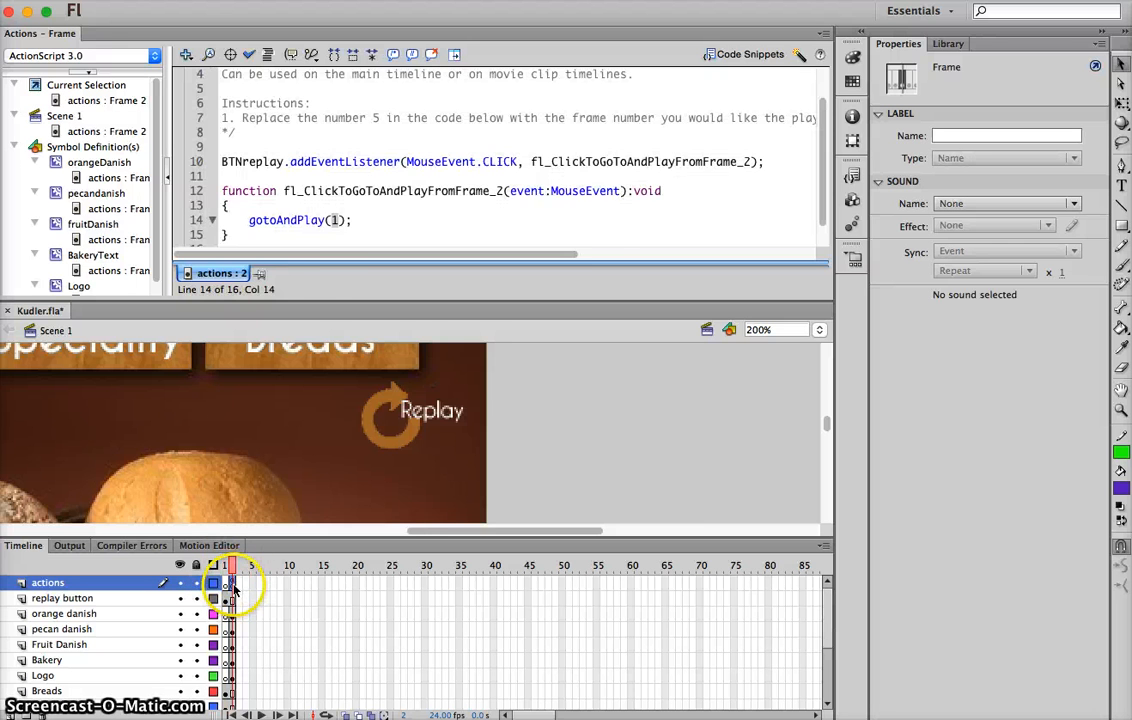
{"action": "scroll", "coordinate": [315, 96], "scroll_direction": "up", "scroll_amount": 3}
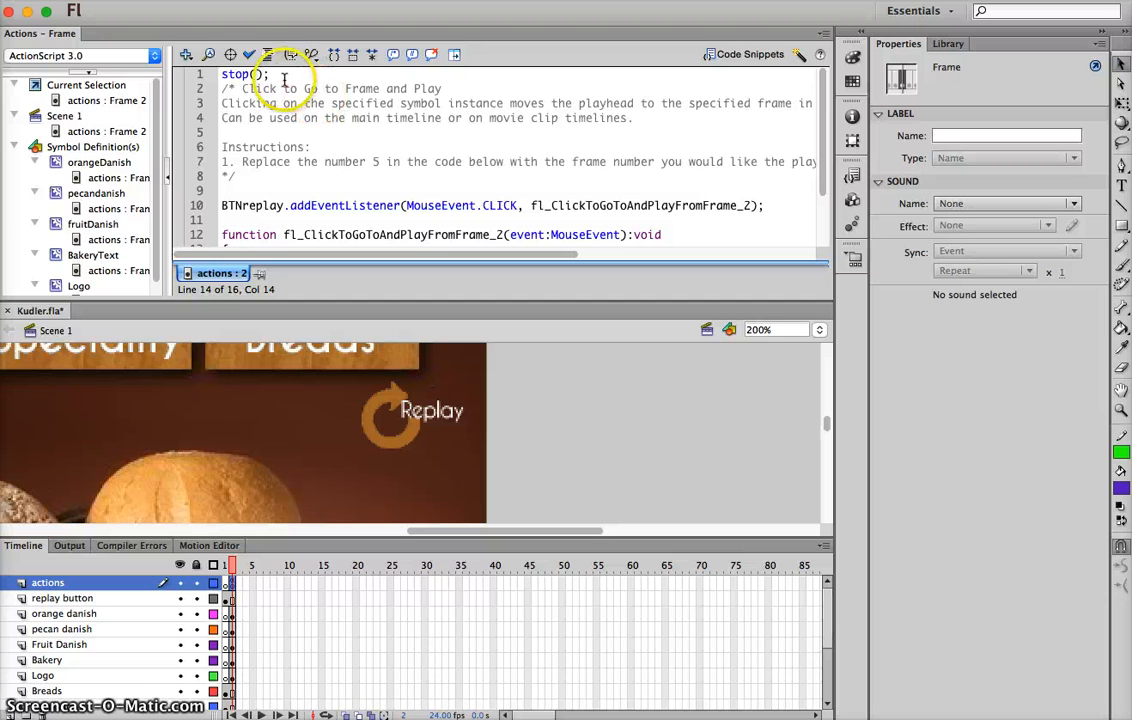
{"action": "left_click", "coordinate": [202, 75]}
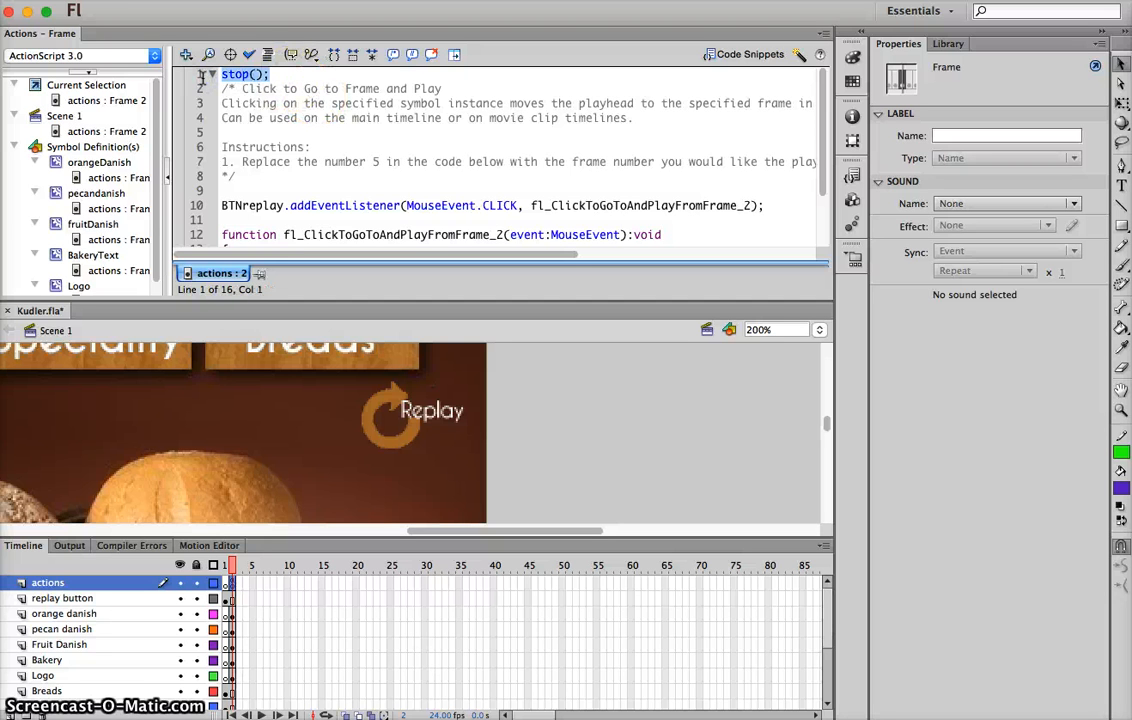